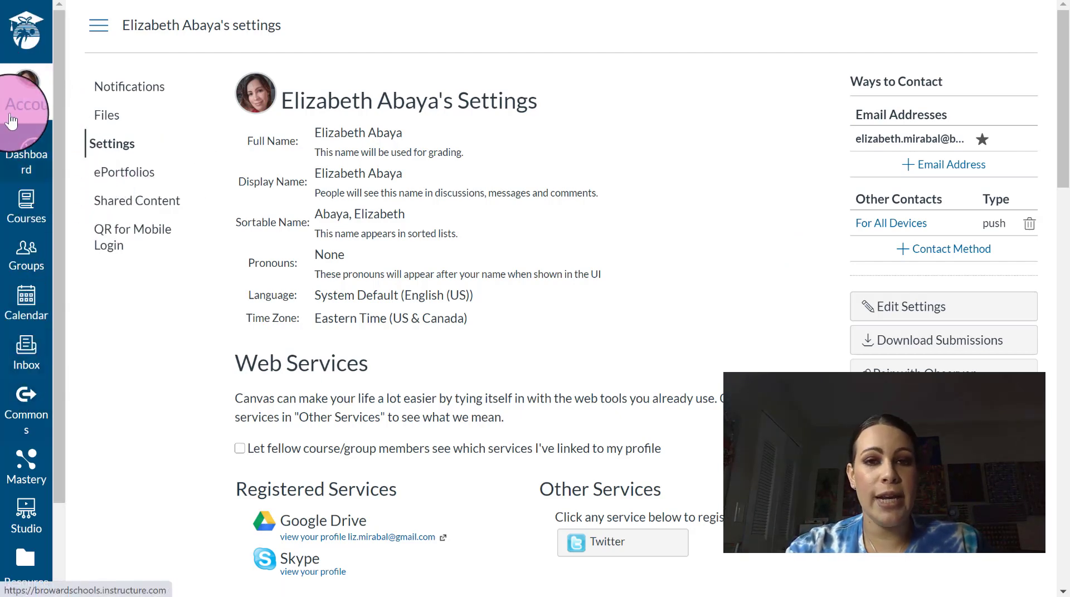
- From account settings, load the Desktop photo 20200504_175215 as the new profile picture
click(34, 85)
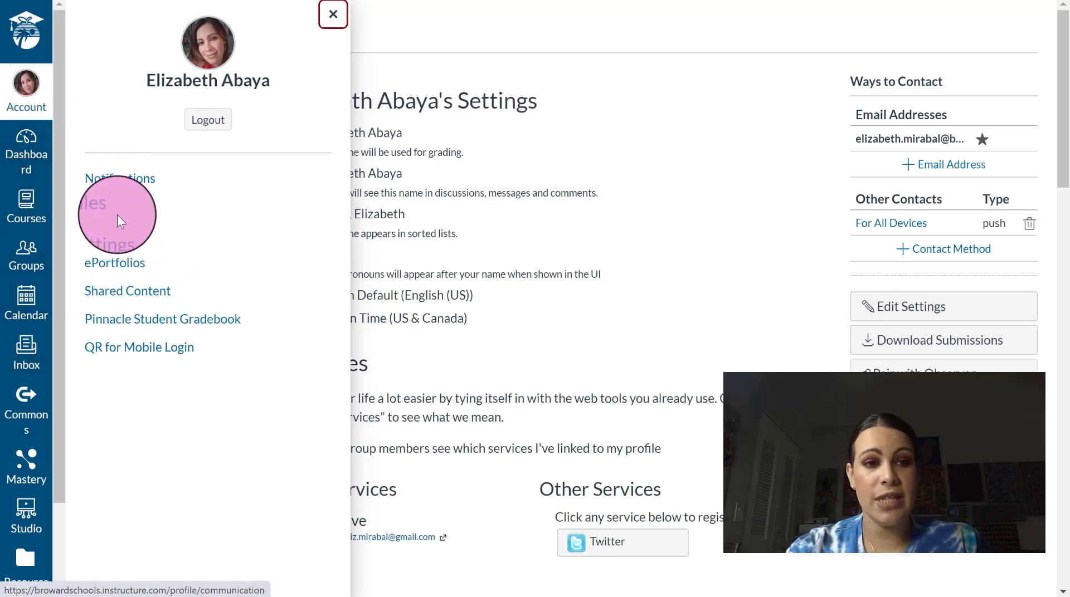
click(113, 236)
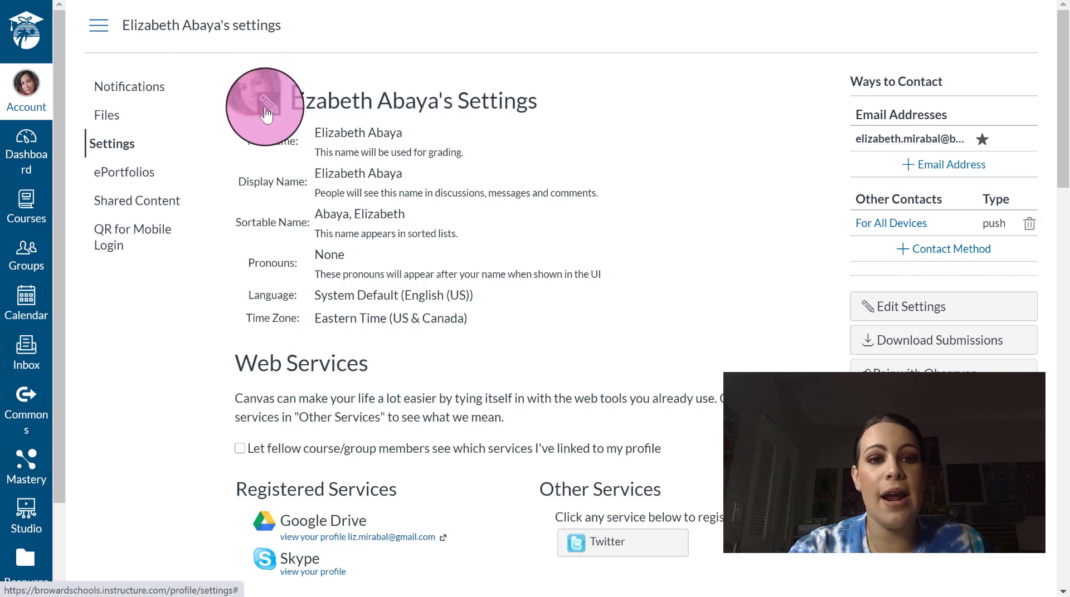
click(265, 113)
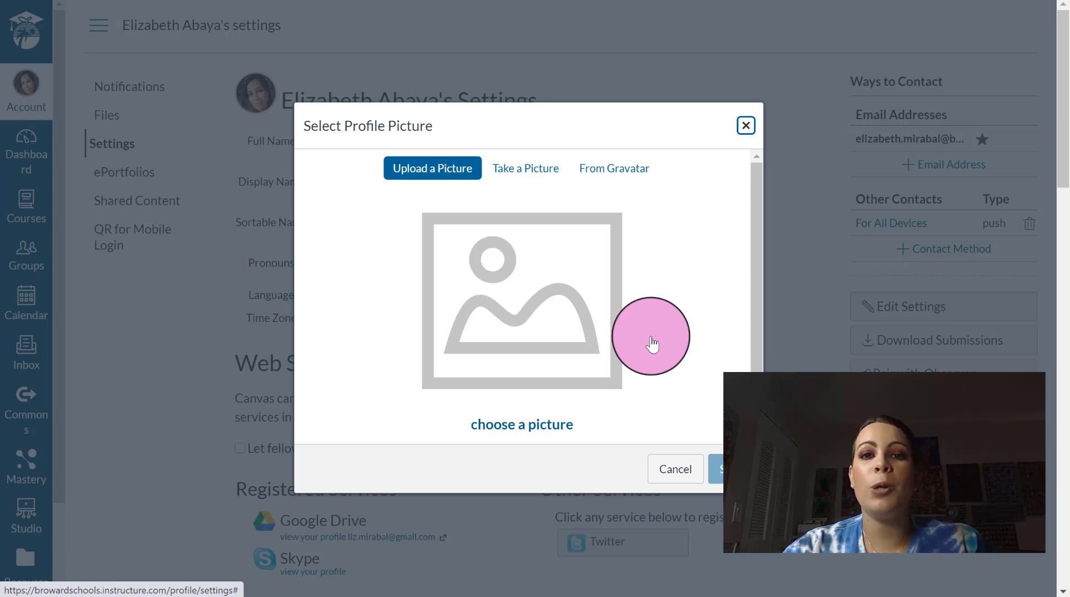
click(537, 437)
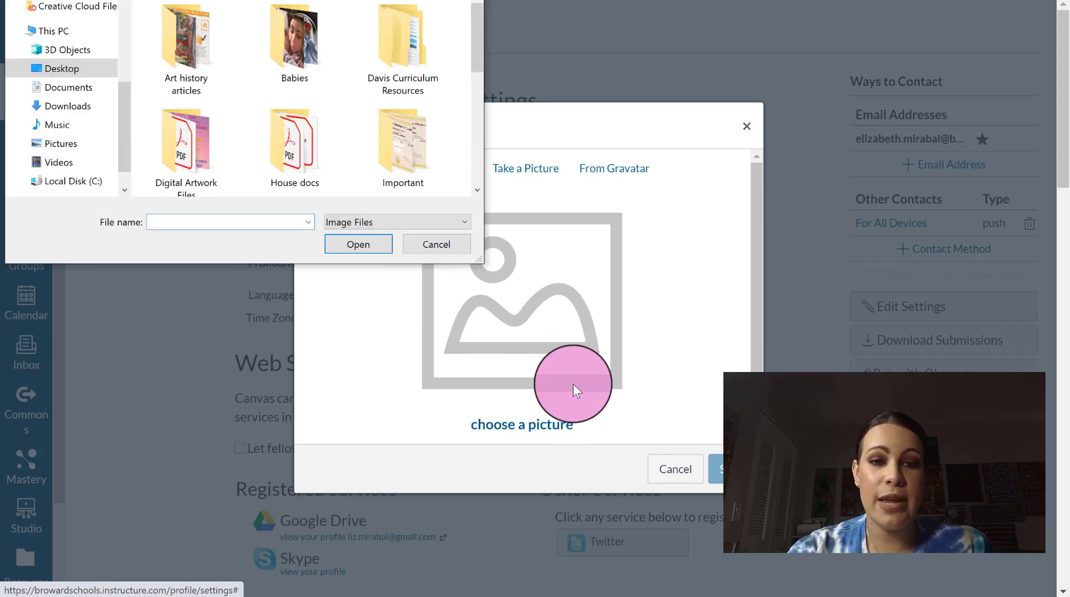
drag(478, 34, 472, 159)
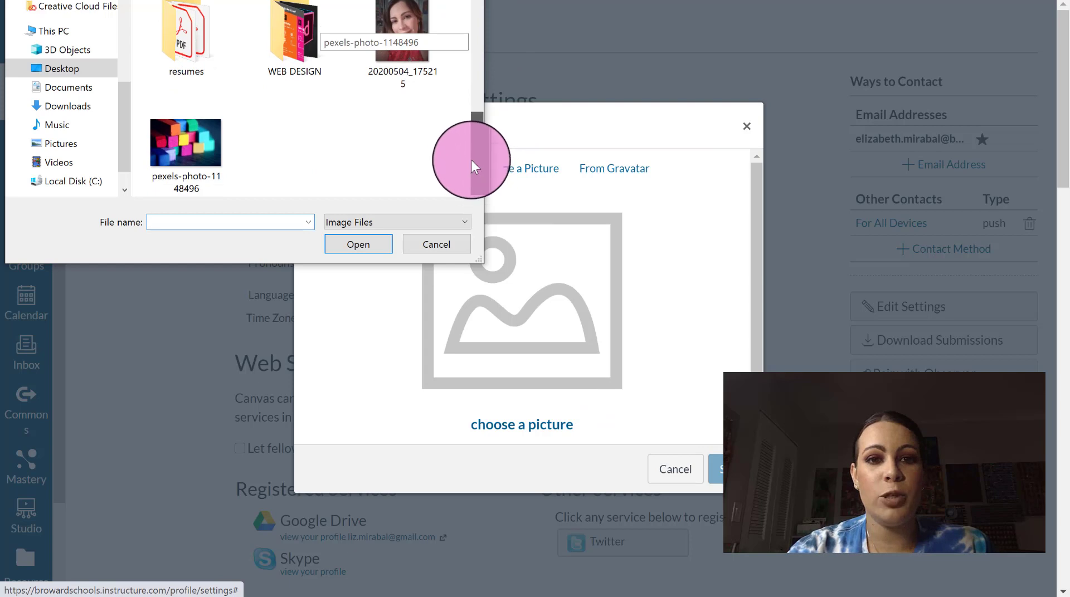
click(417, 41)
click(343, 245)
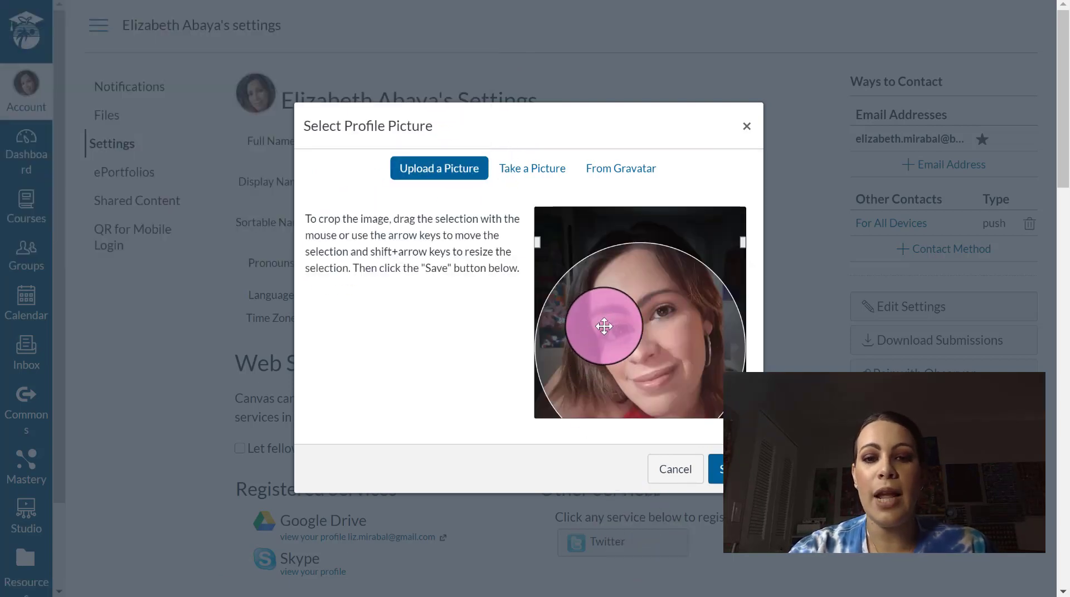
- Move the crop circle up over the face and save the photo as the profile picture
drag(636, 350, 638, 337)
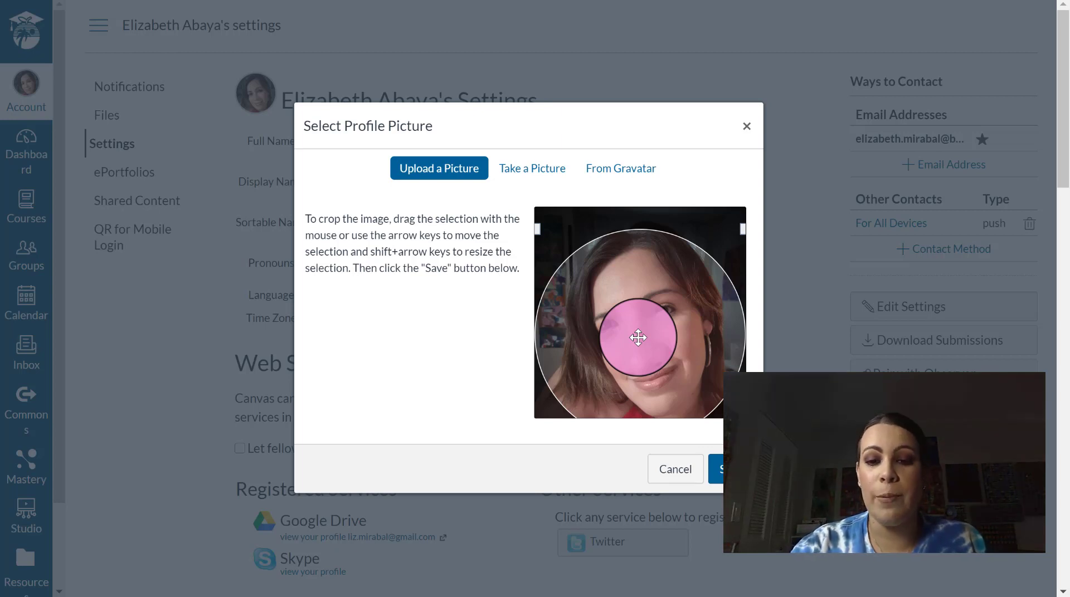
click(718, 471)
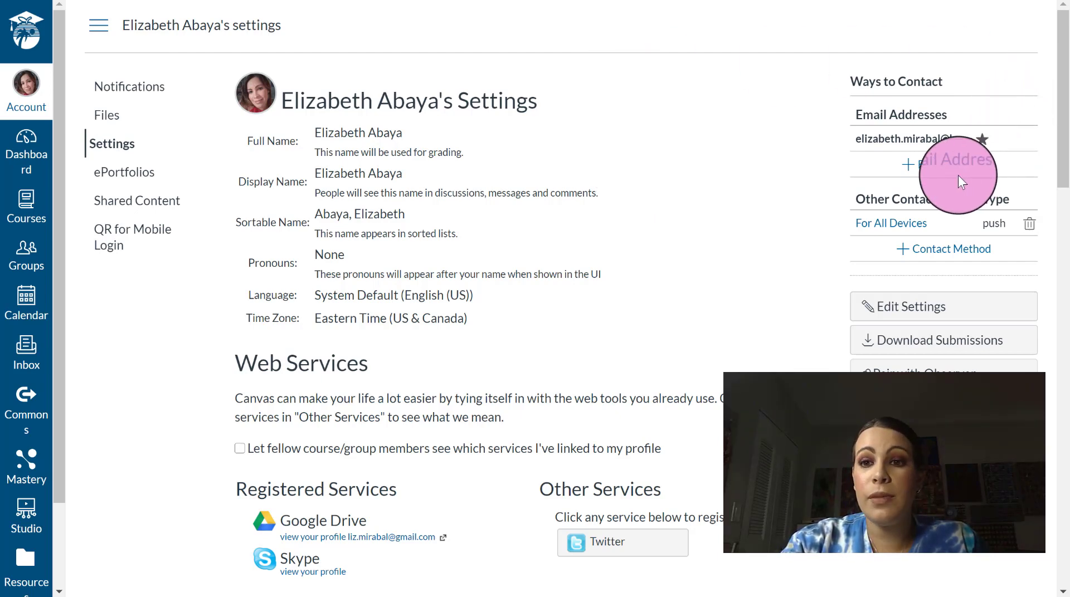
- Register the personal Gmail address as an additional contact email and dismiss the confirmation notice
click(926, 177)
click(545, 303)
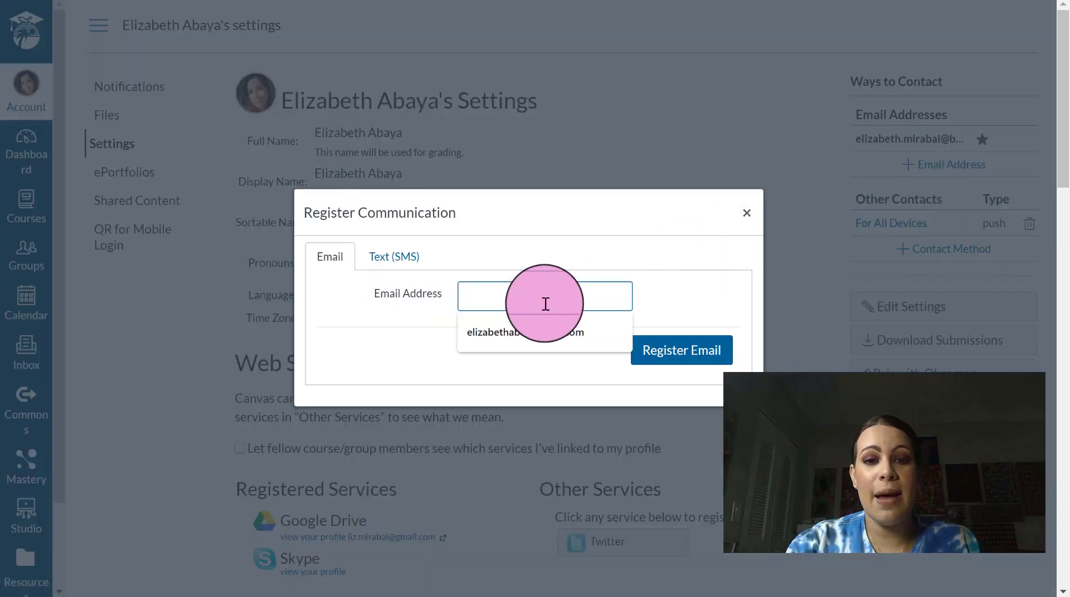
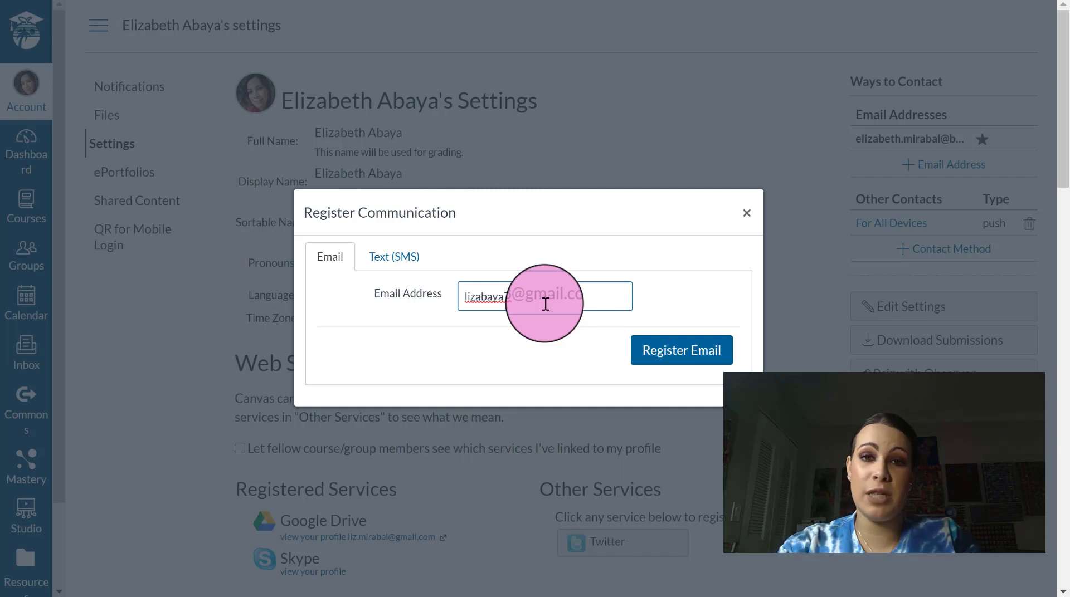
click(568, 326)
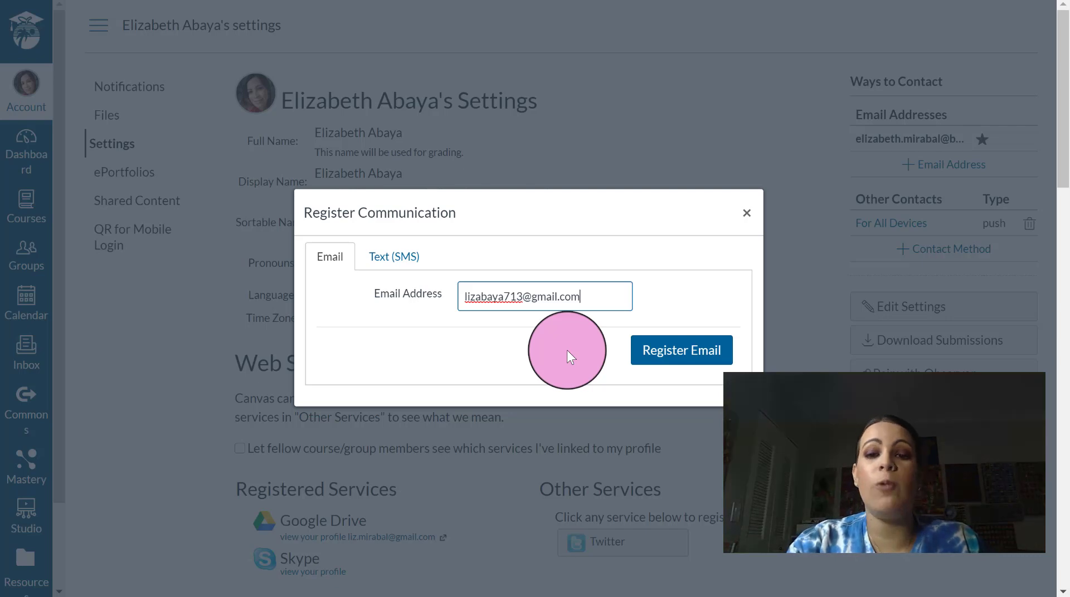
click(686, 356)
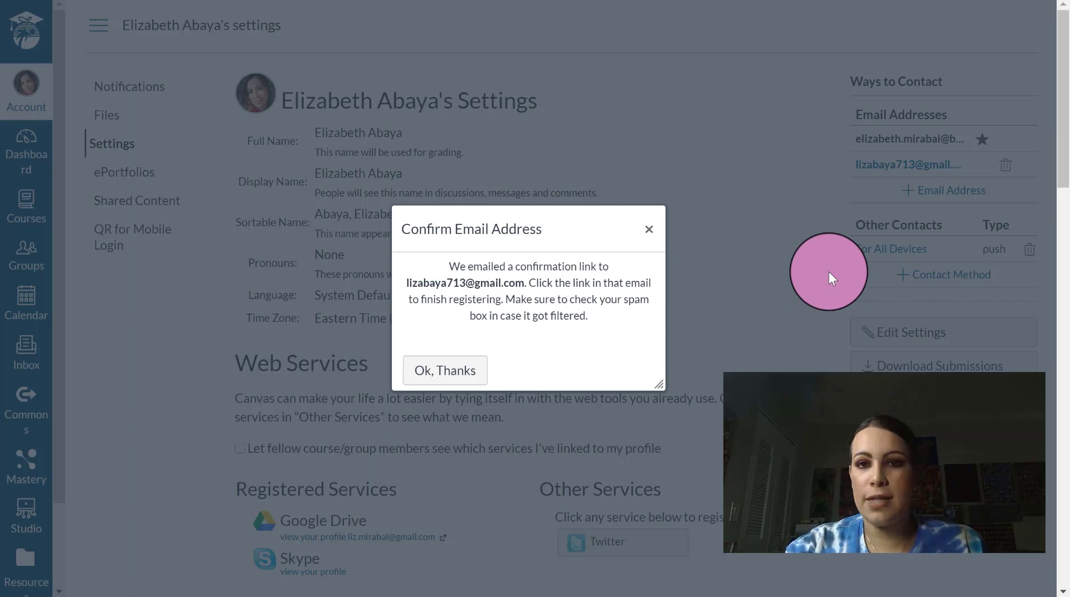
click(443, 370)
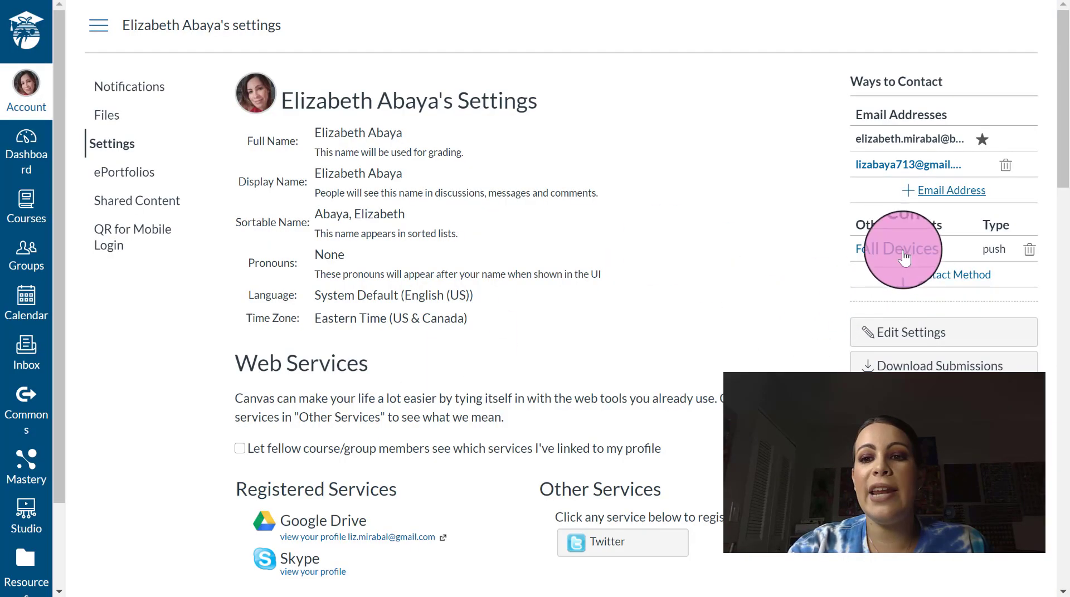
click(932, 273)
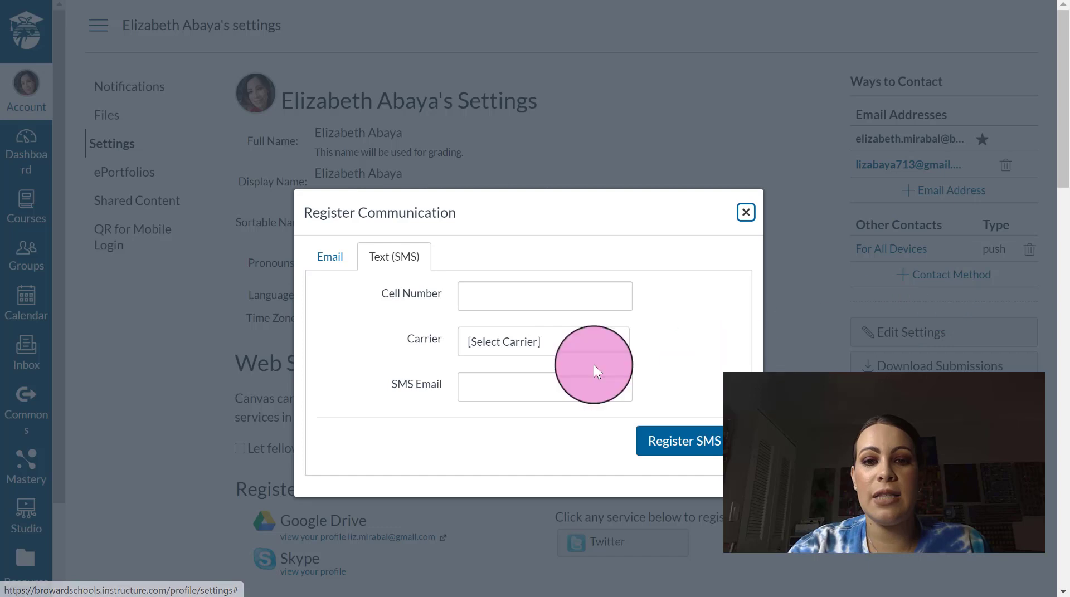
click(490, 296)
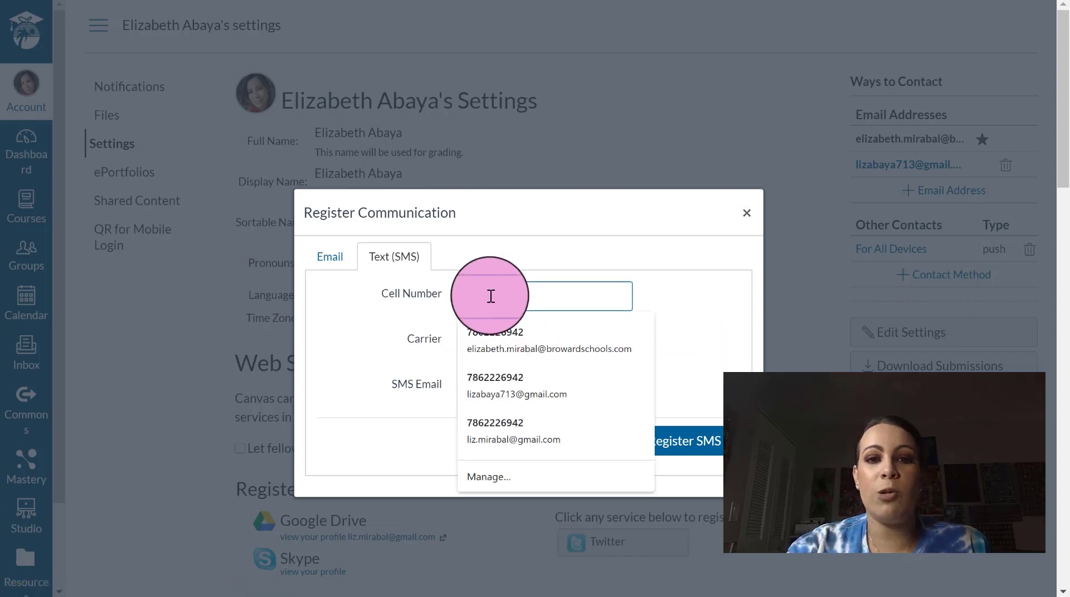
click(661, 352)
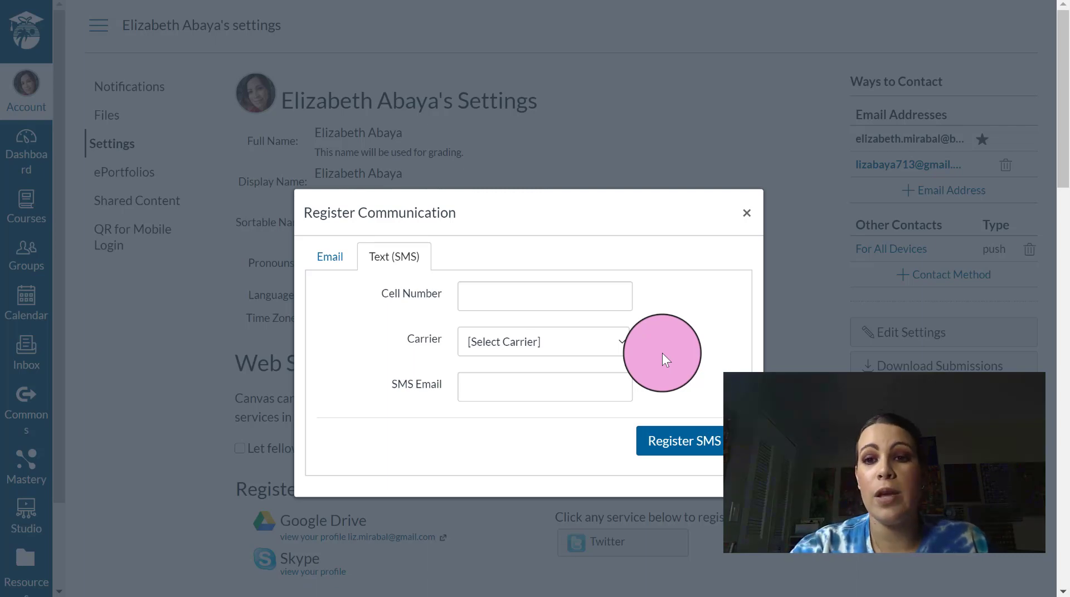
click(746, 214)
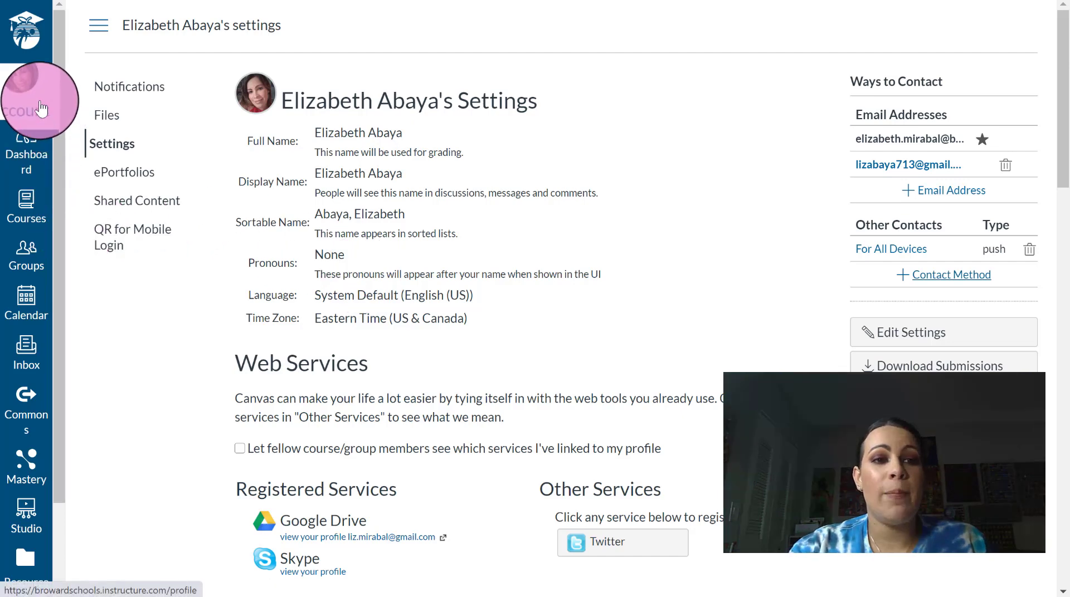
- Open Notification Preferences and scroll through the table of alerts for both email addresses
click(125, 81)
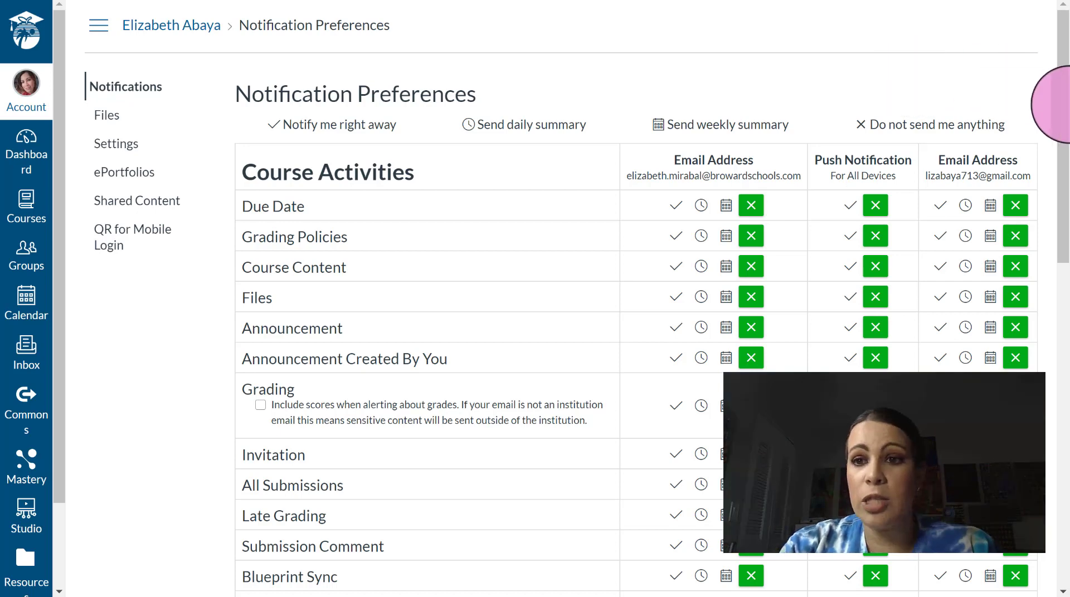
scroll(1058, 156, down, 1)
scroll(1065, 184, down, 1)
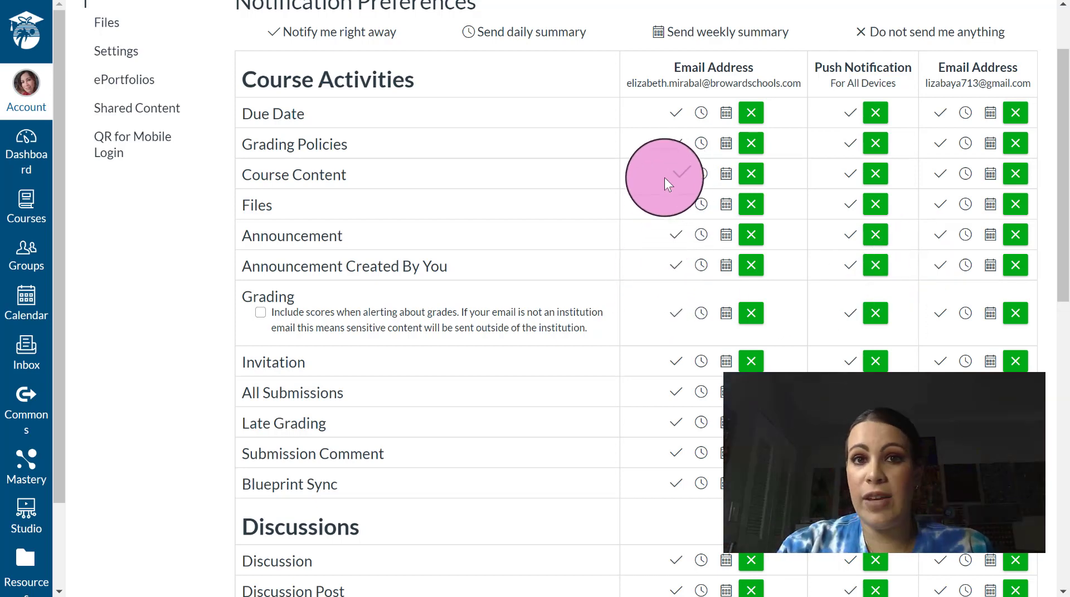
- Set Due Date, Announcement and Grading alerts to notify right away at the Gmail address
click(935, 115)
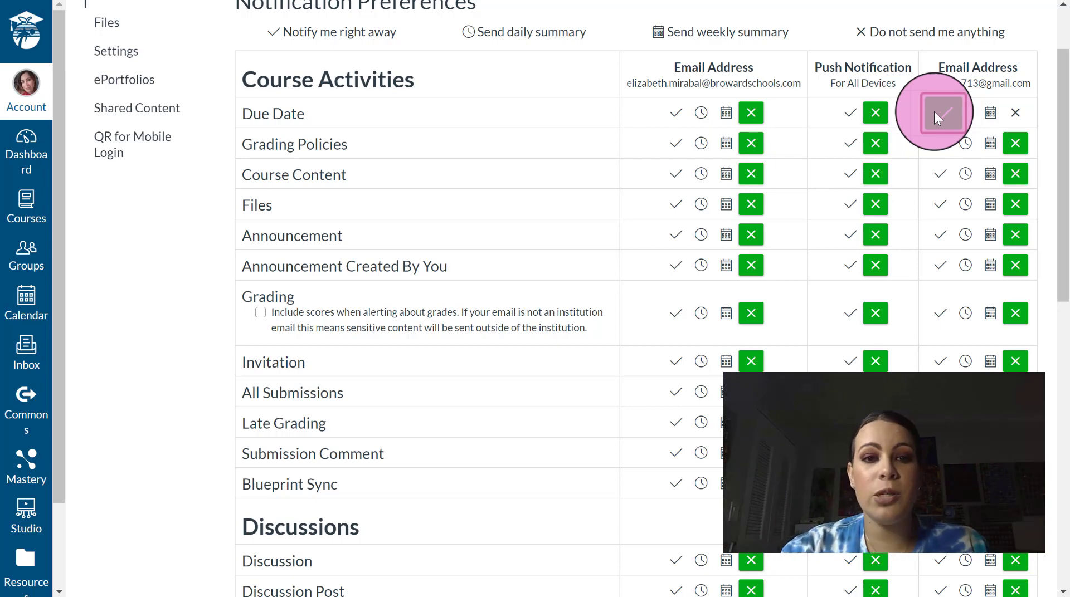
click(943, 236)
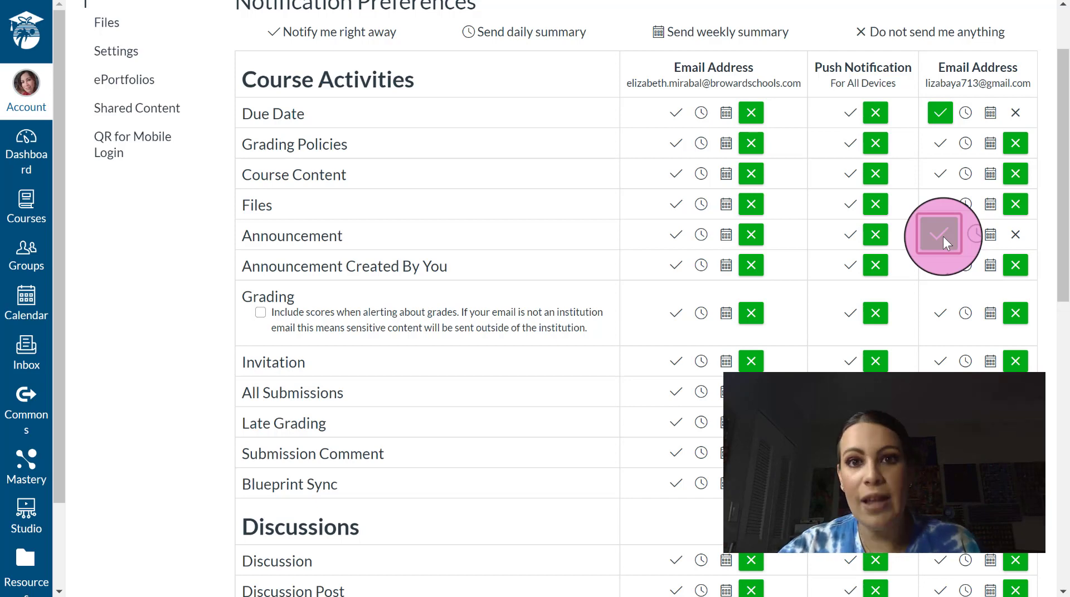
click(942, 235)
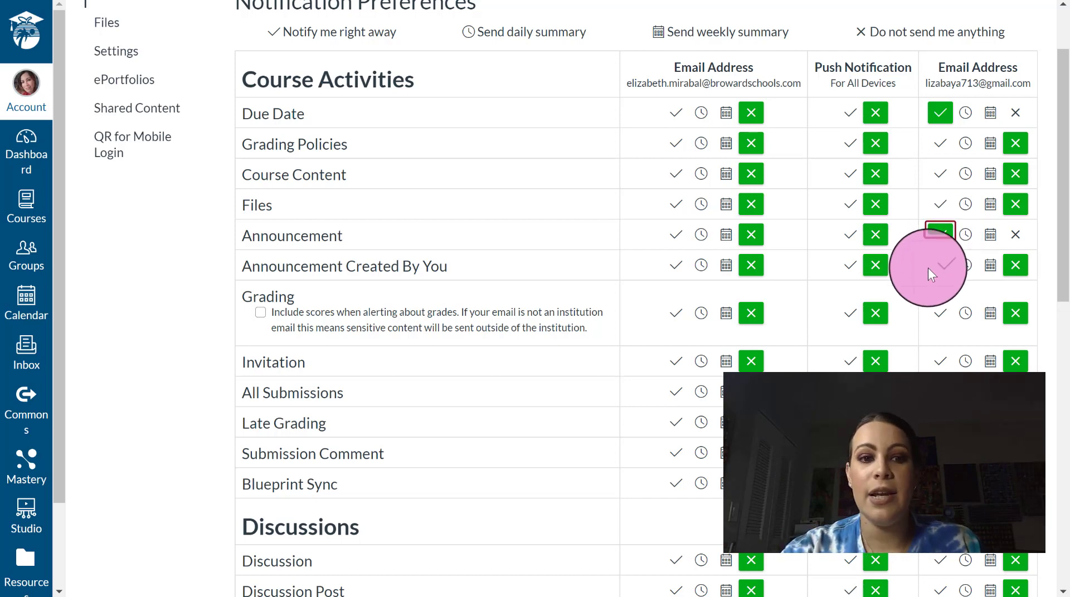
click(938, 315)
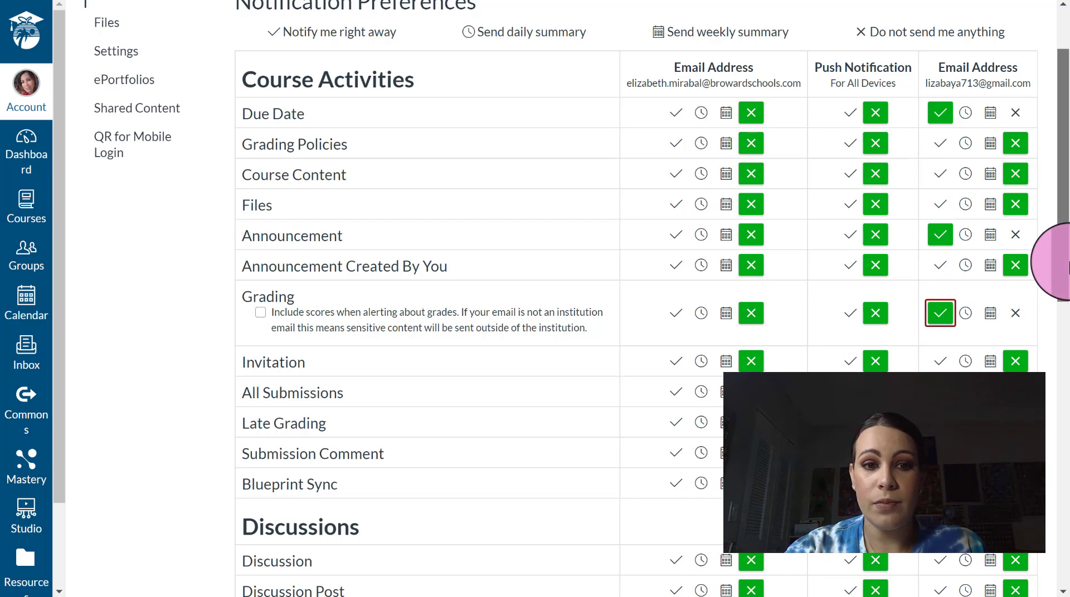
drag(1064, 268, 1067, 409)
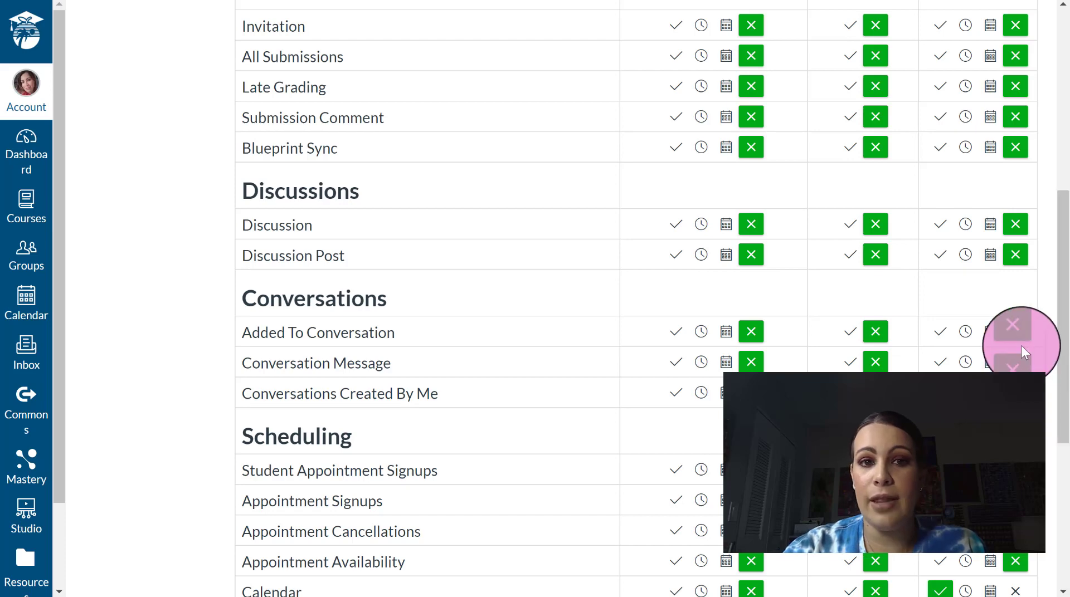
drag(1067, 354, 1068, 425)
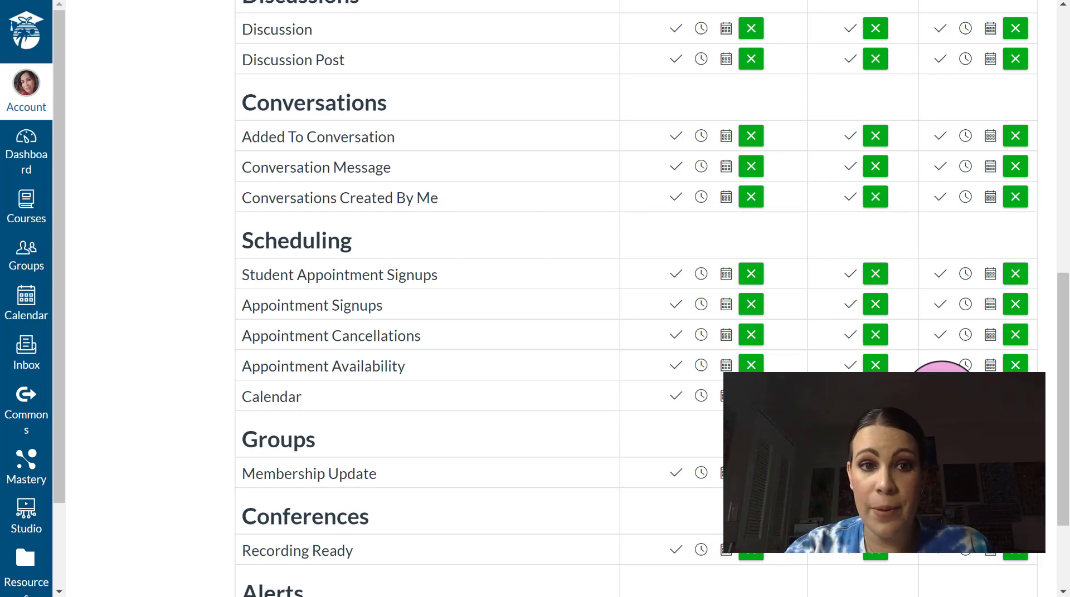
click(940, 396)
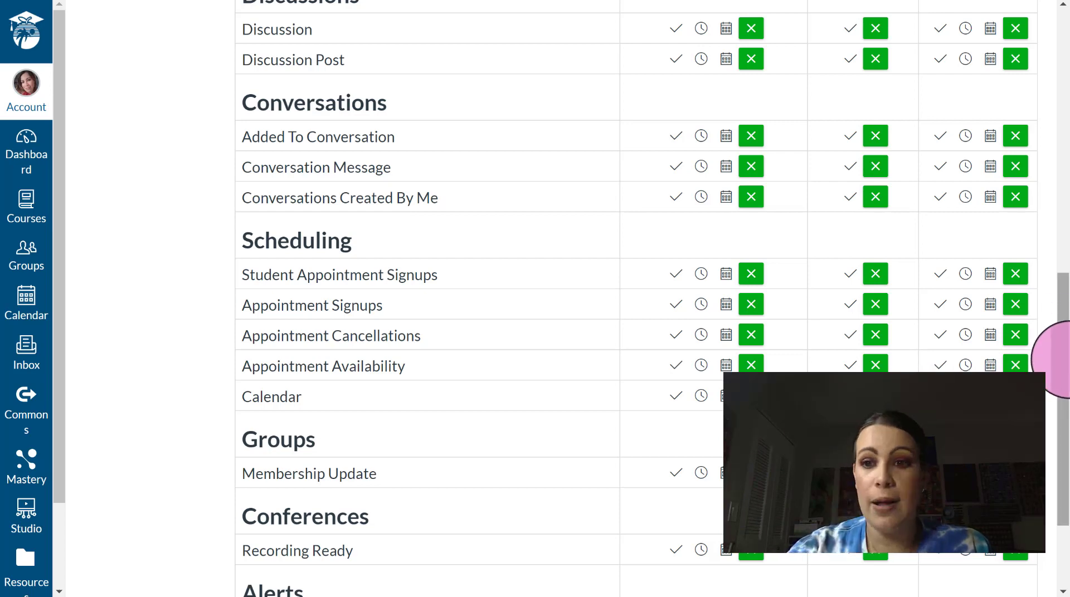
drag(1062, 334, 1066, 188)
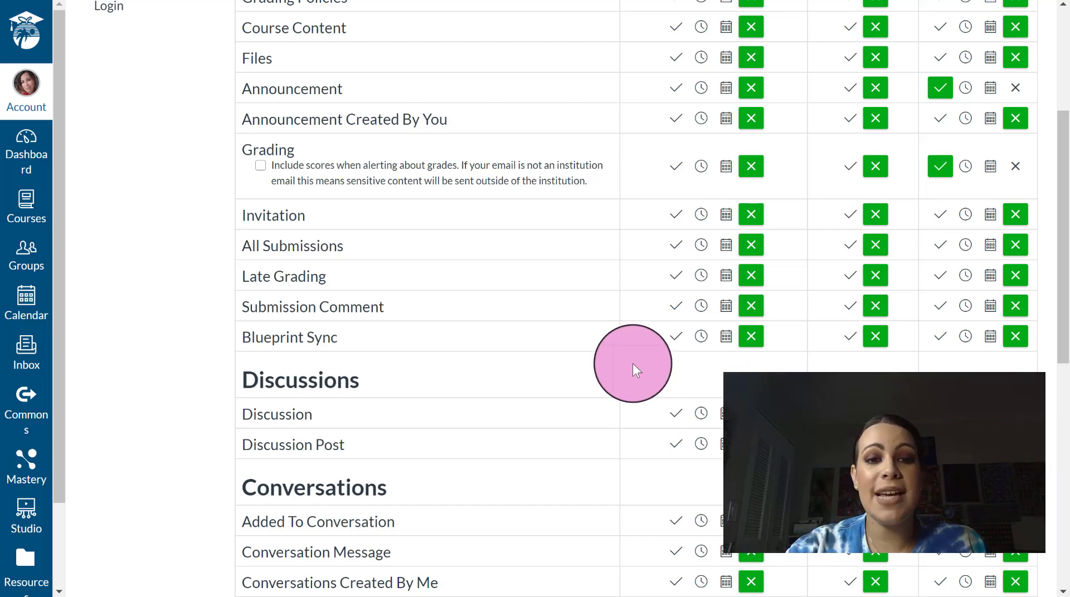
- Set Calendar alerts to notify right away at the second email, leaving Submission Comment off
click(943, 308)
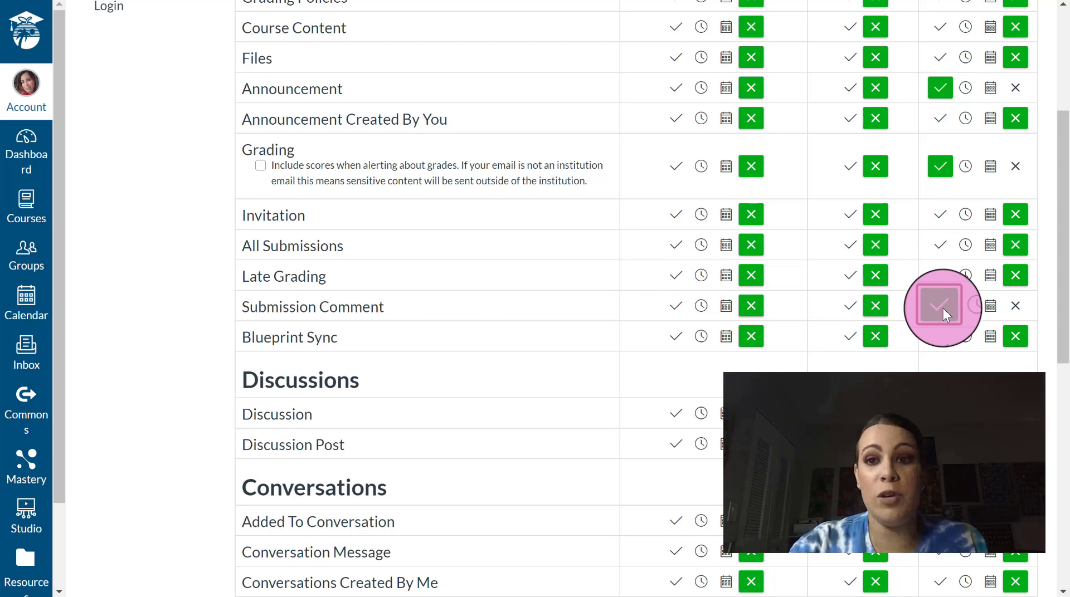
click(943, 309)
drag(1063, 306, 1063, 266)
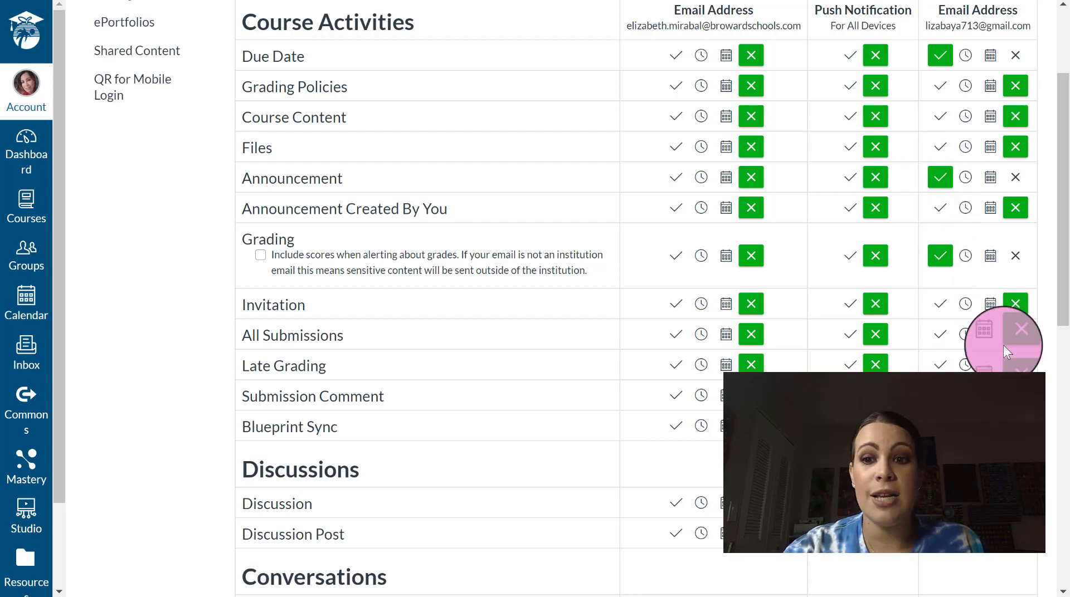
drag(1062, 301, 1063, 518)
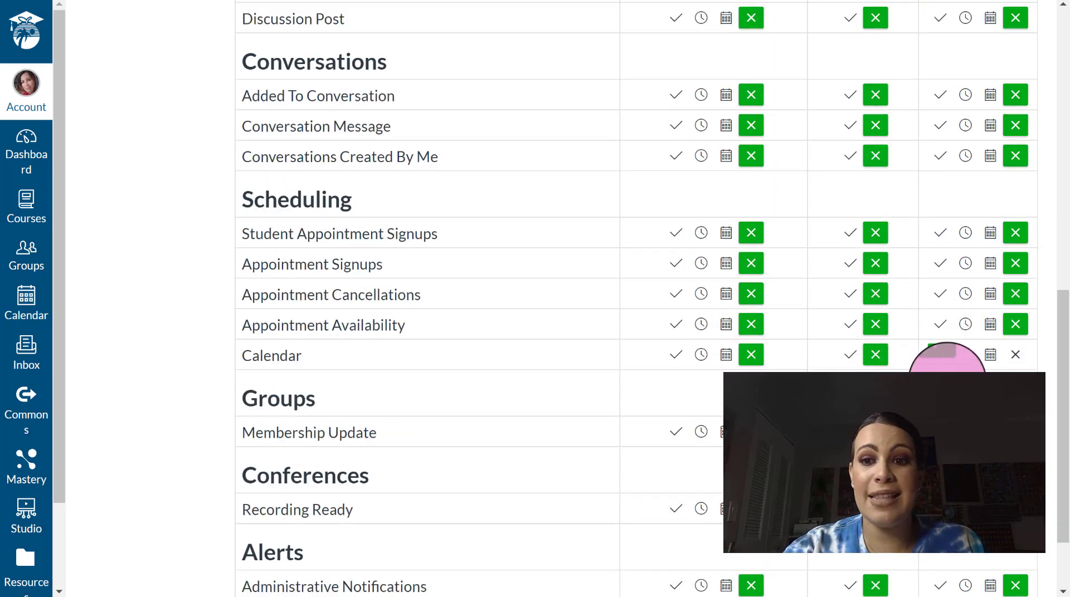
click(939, 356)
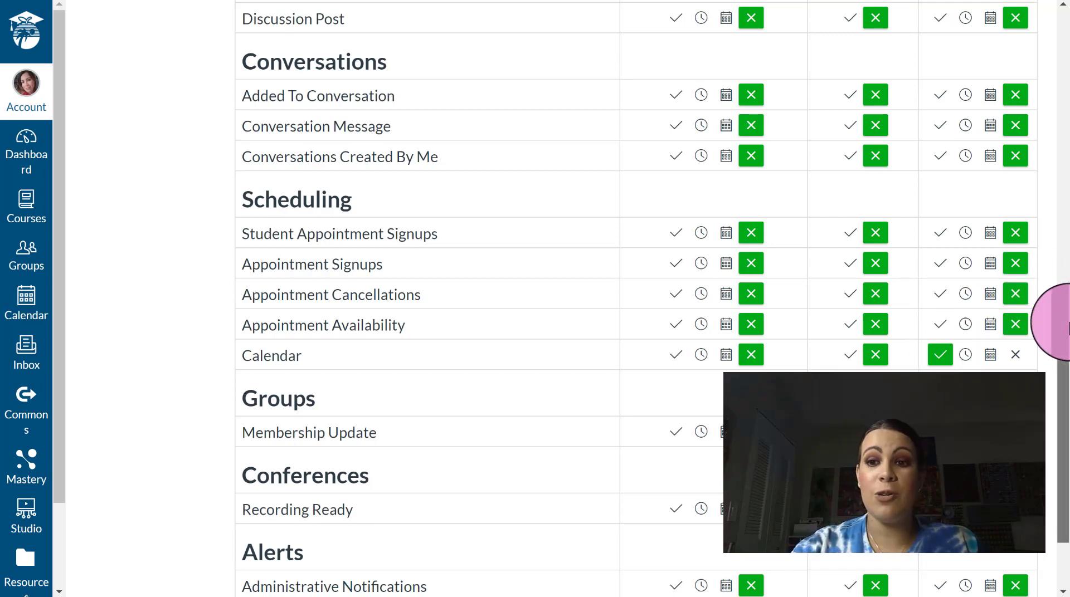
drag(1064, 322, 1021, 109)
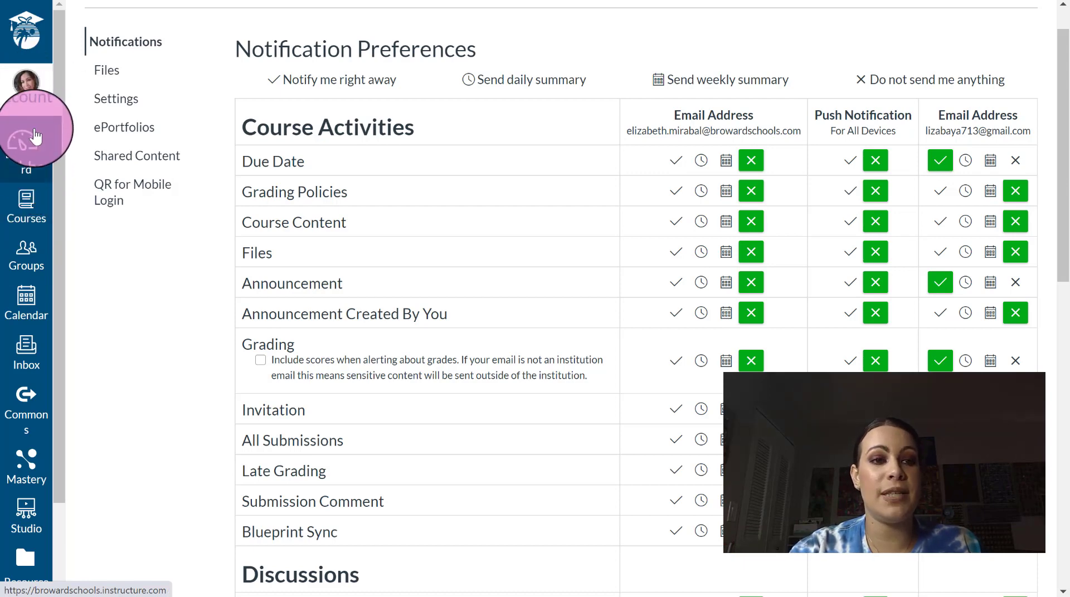
- Go to the Dashboard and open its three-dot view options menu
click(29, 158)
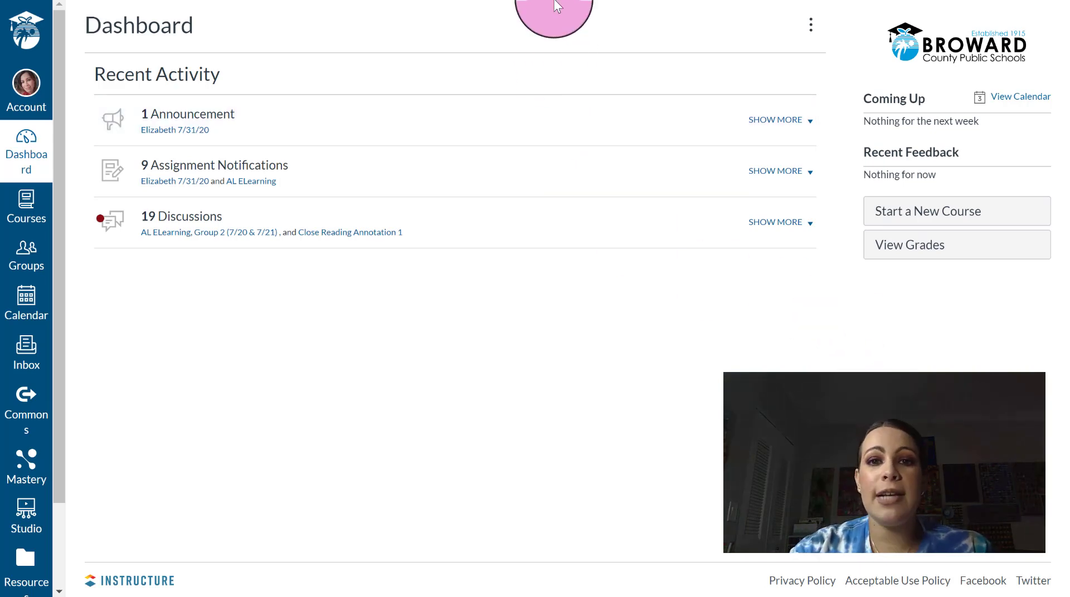
click(808, 28)
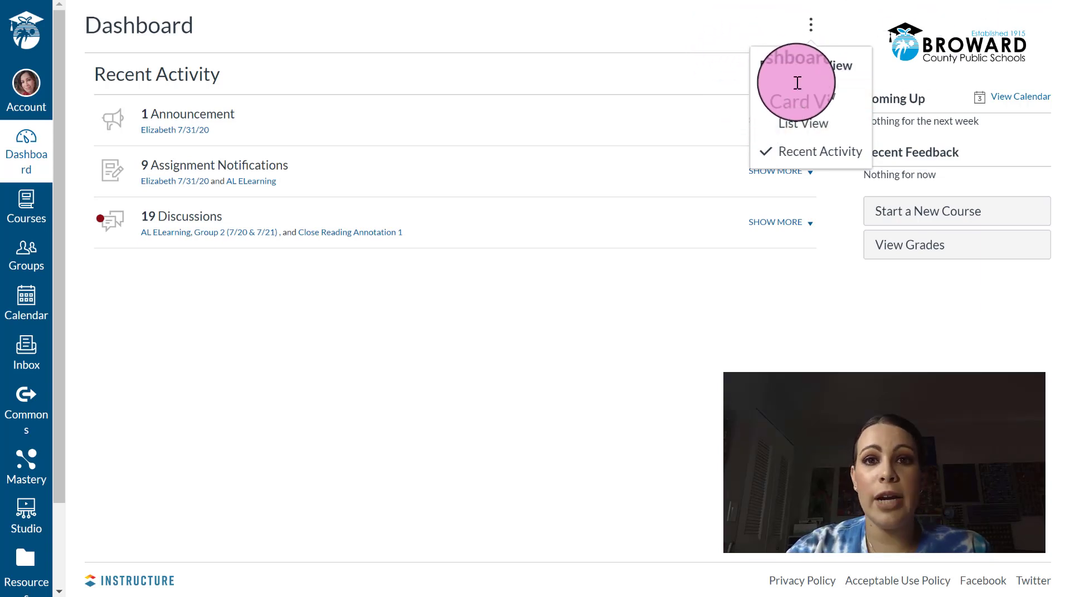
- Switch the Dashboard to Card View and scroll through the five published course cards
click(797, 100)
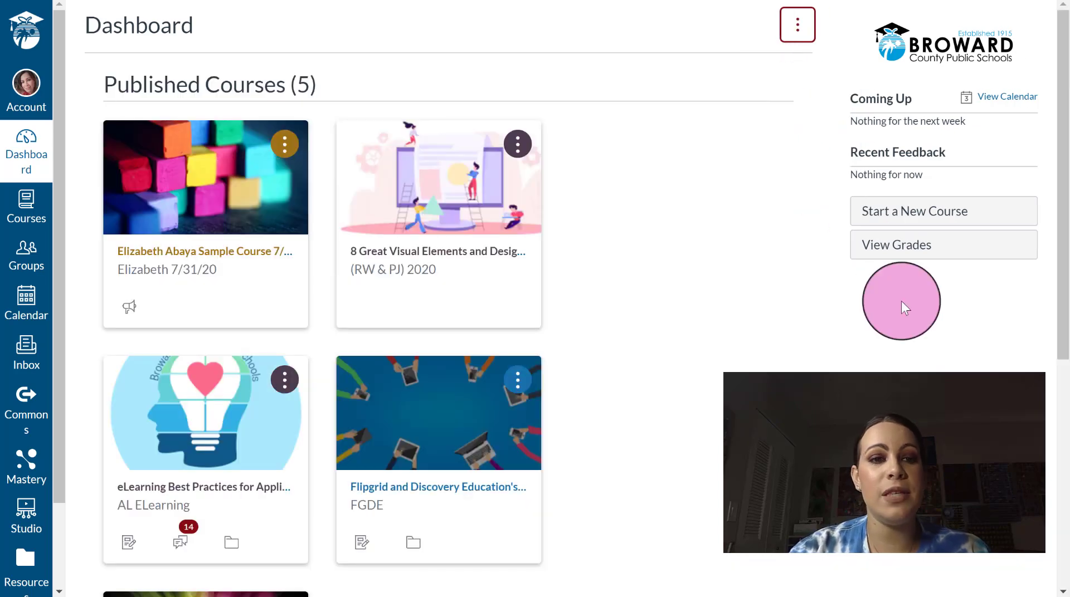
scroll(900, 301, down, 3)
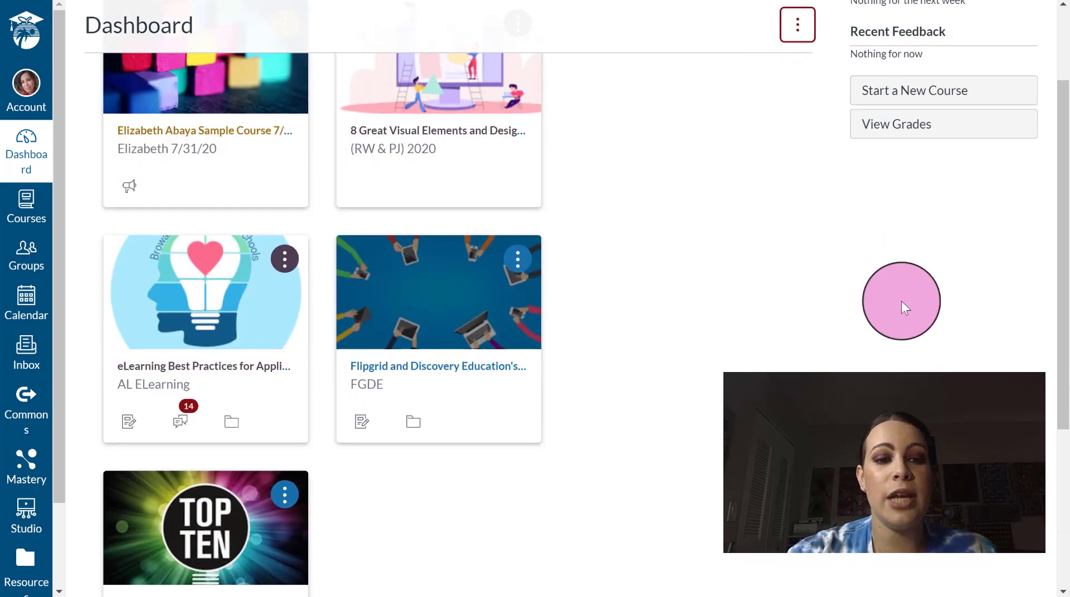
scroll(900, 301, down, 4)
scroll(901, 301, up, 5)
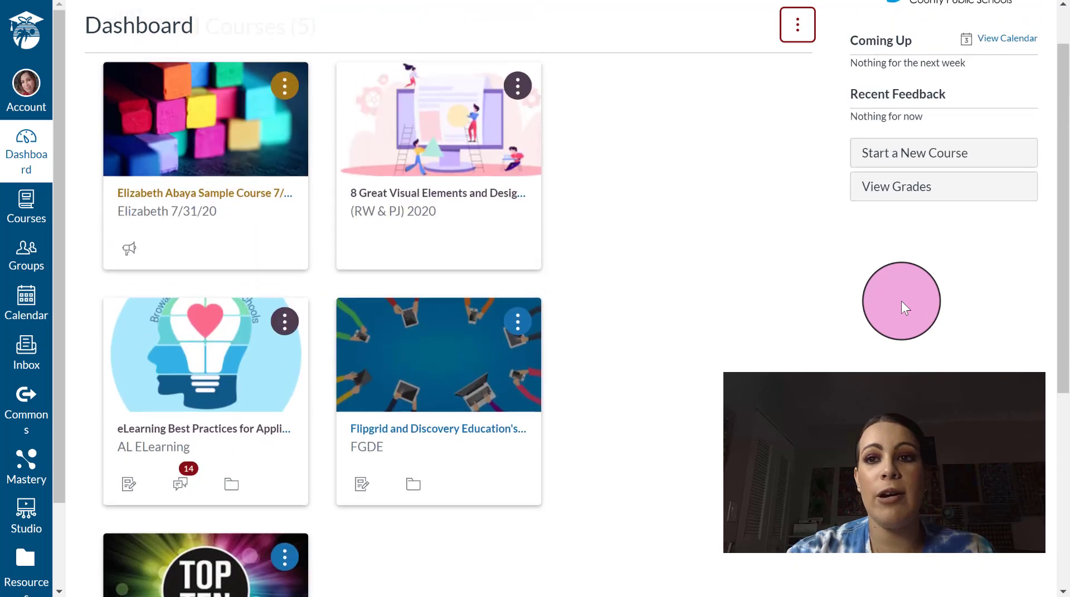
scroll(901, 301, up, 1)
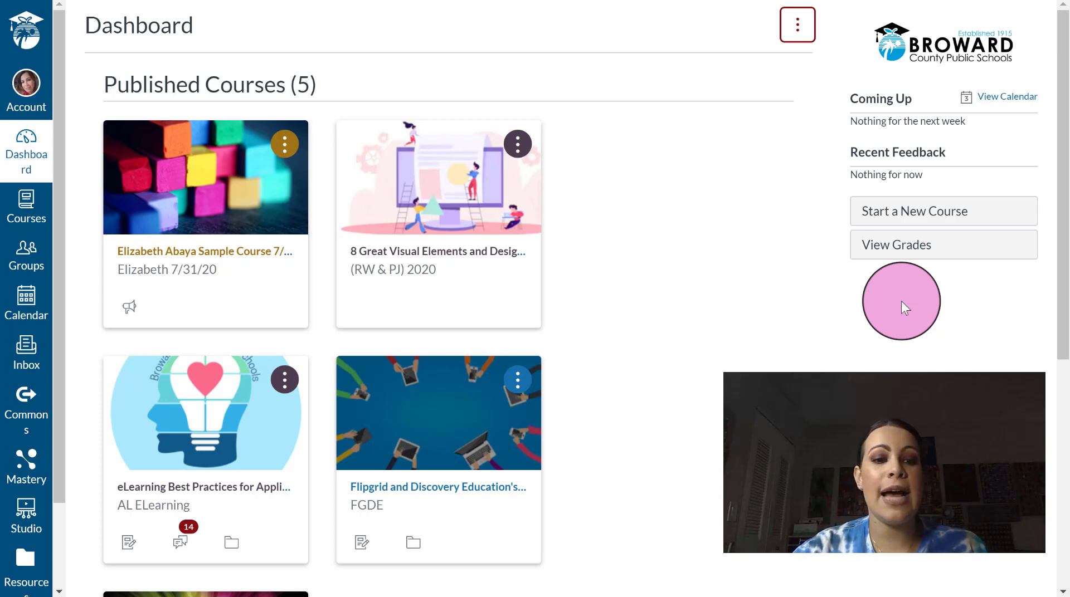
scroll(901, 300, down, 2)
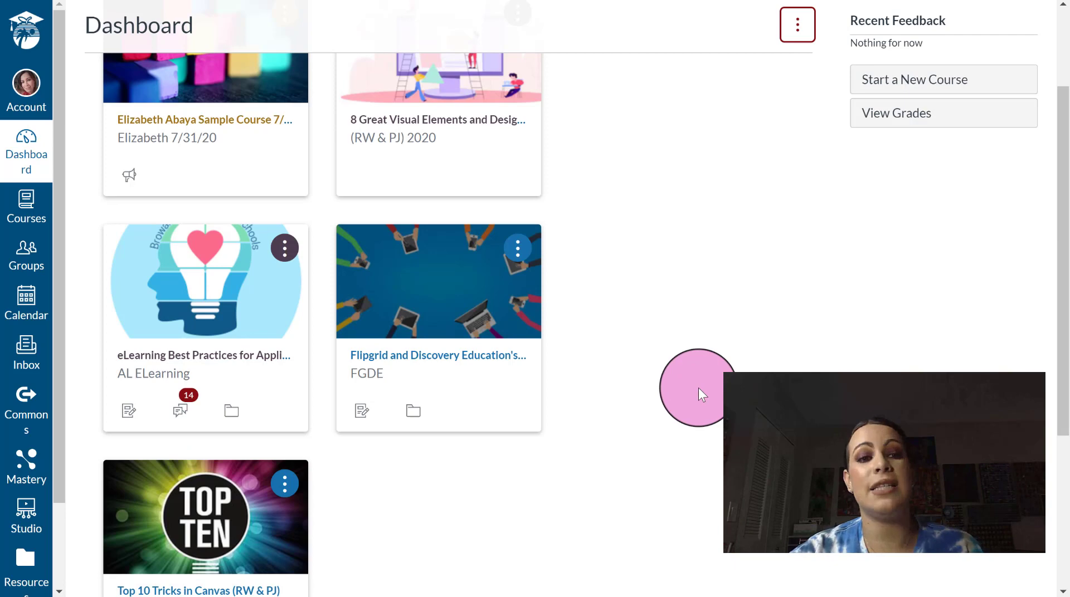
scroll(698, 387, down, 6)
scroll(697, 388, up, 8)
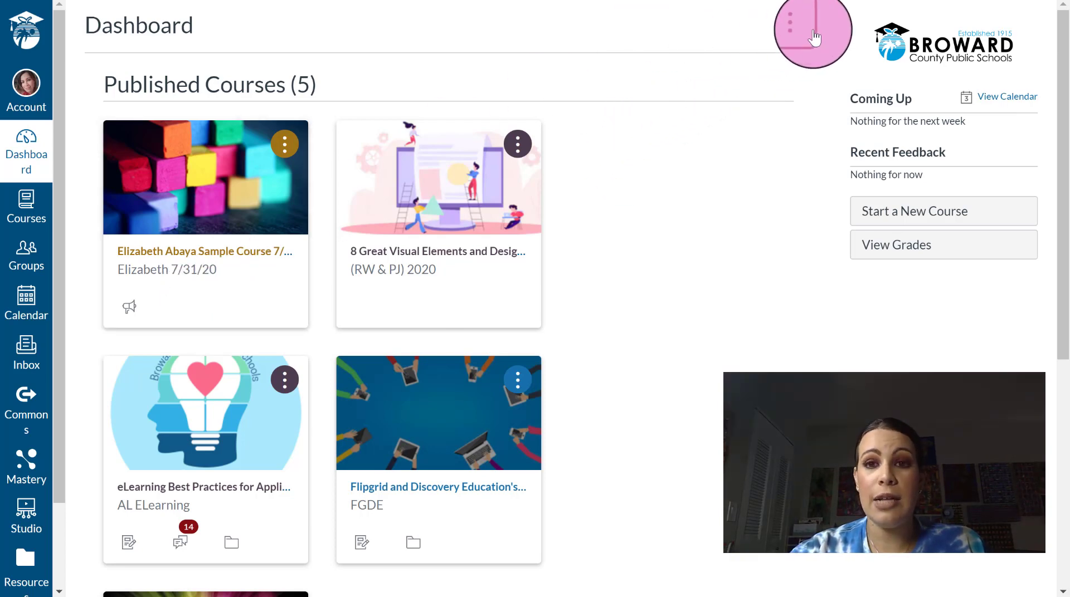
- Enable Color Overlay from the Dashboard options menu so course card images are tinted
click(797, 27)
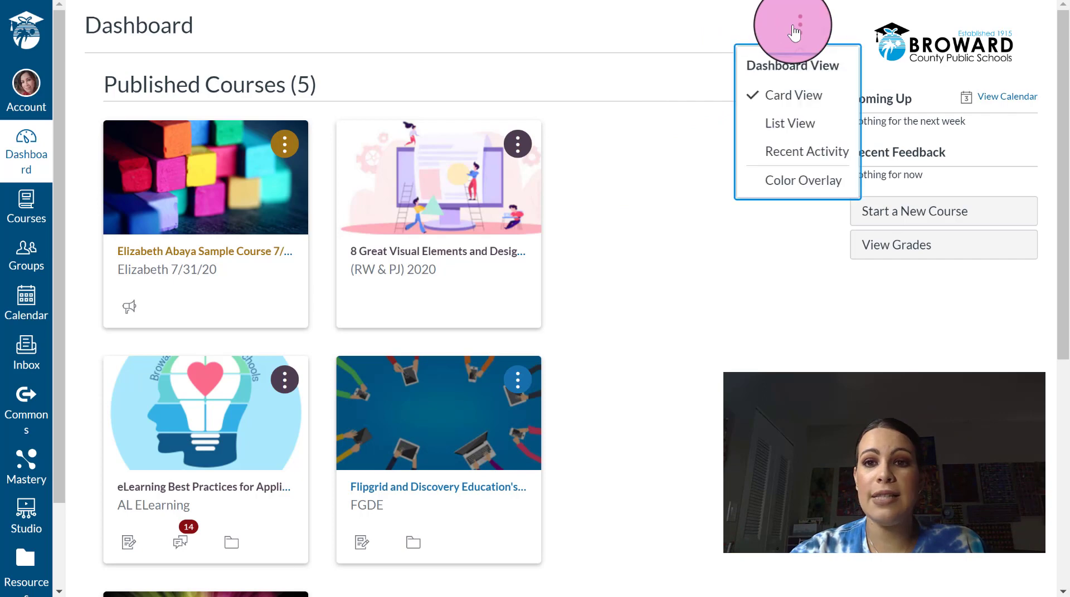
click(752, 187)
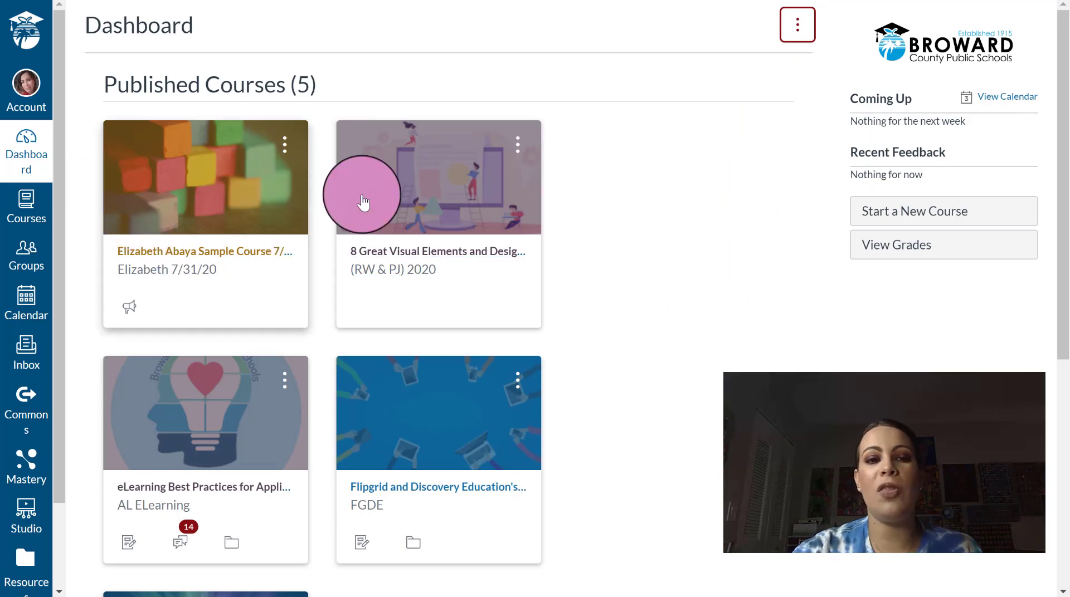
drag(1061, 250, 1067, 89)
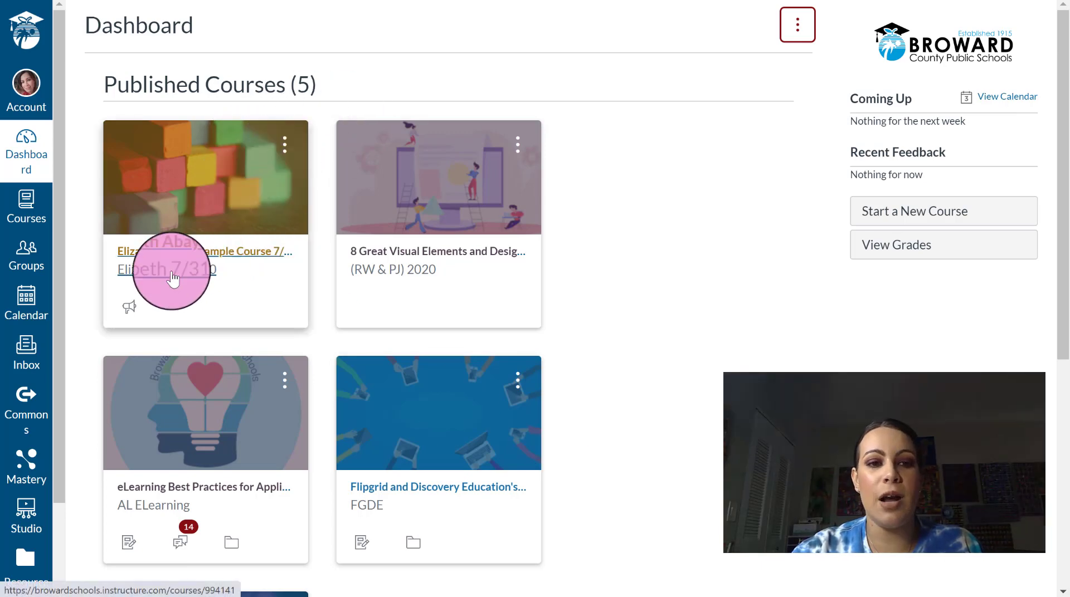
- Colour the sample course card pink and the 8 Great Visual Elements card green
click(283, 155)
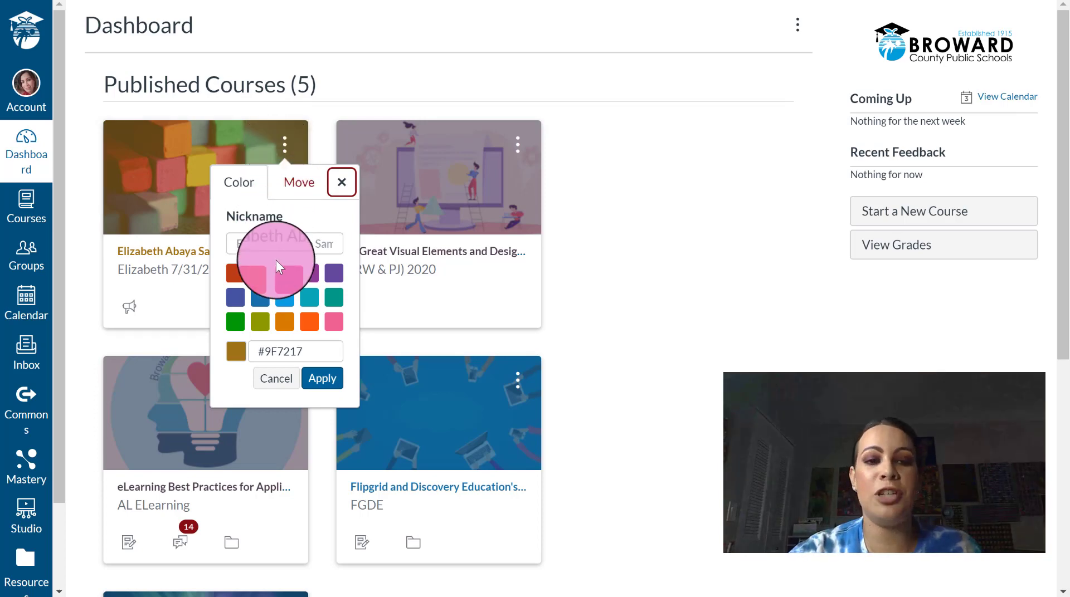
click(284, 273)
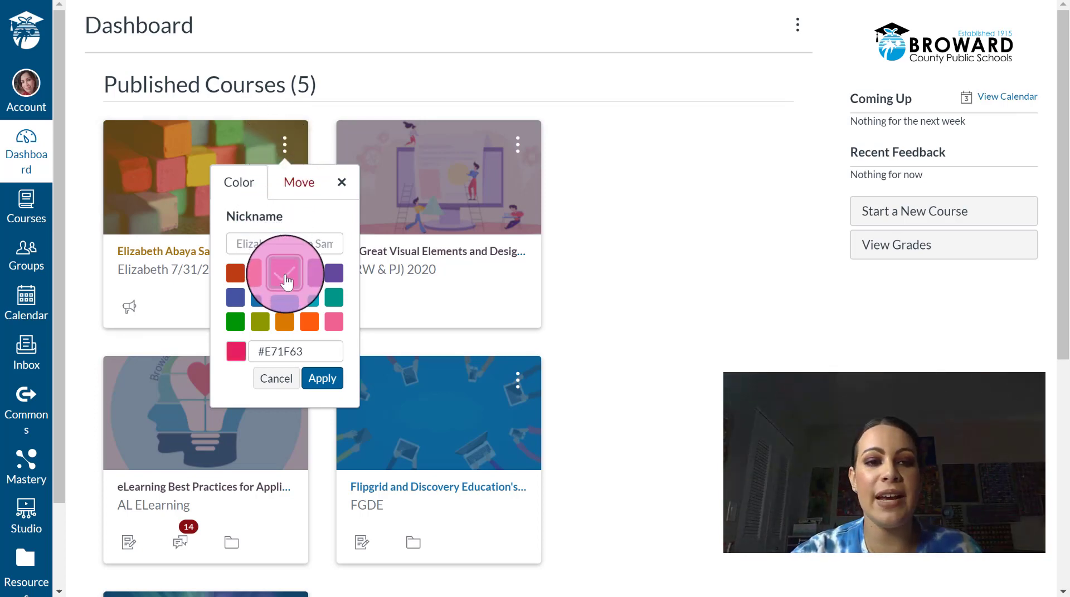
click(330, 378)
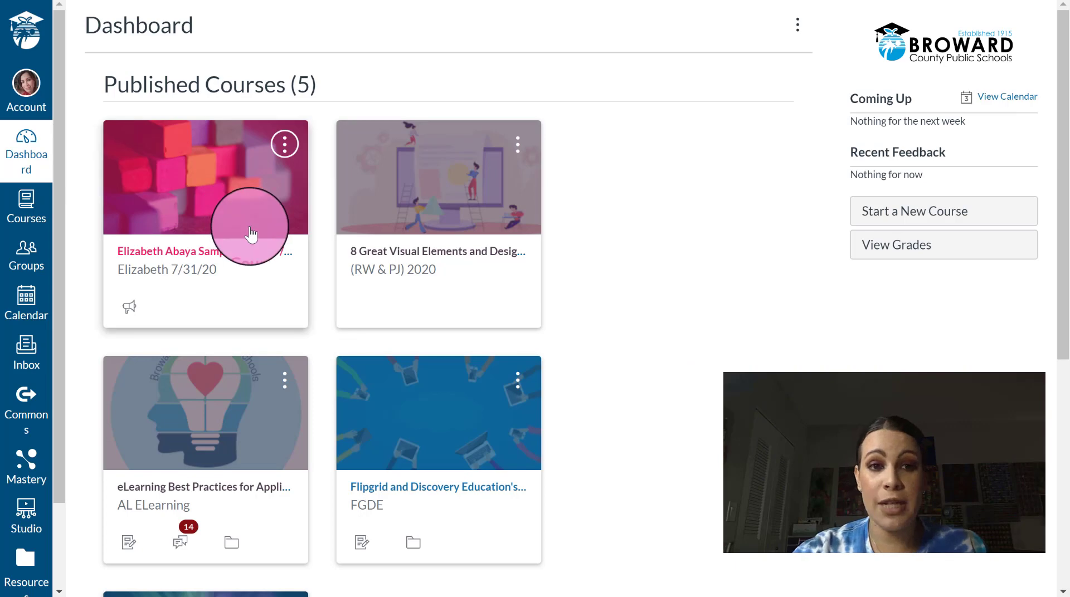
click(516, 158)
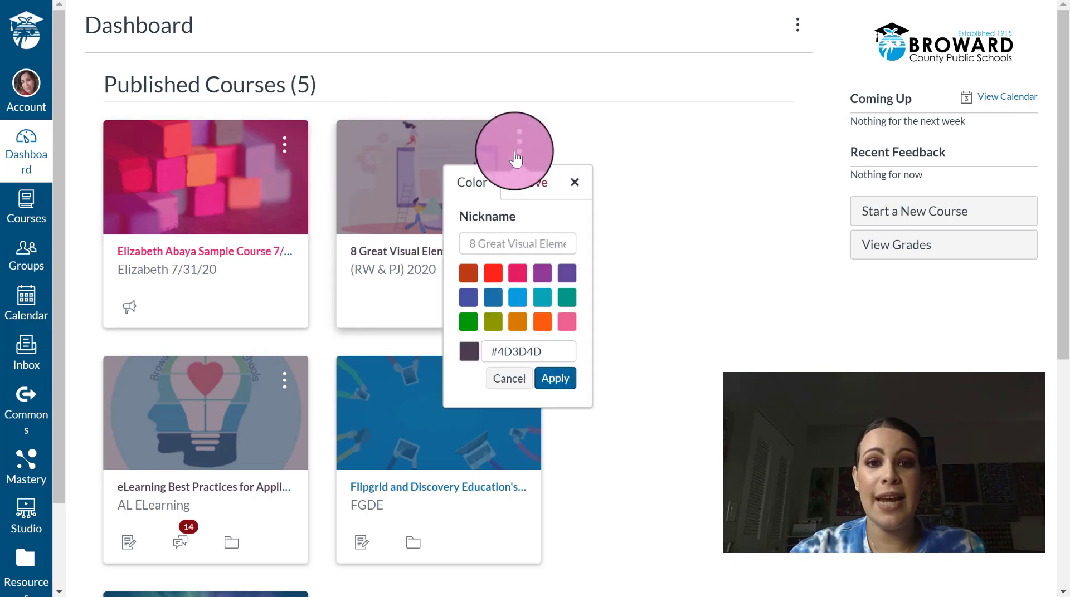
click(462, 327)
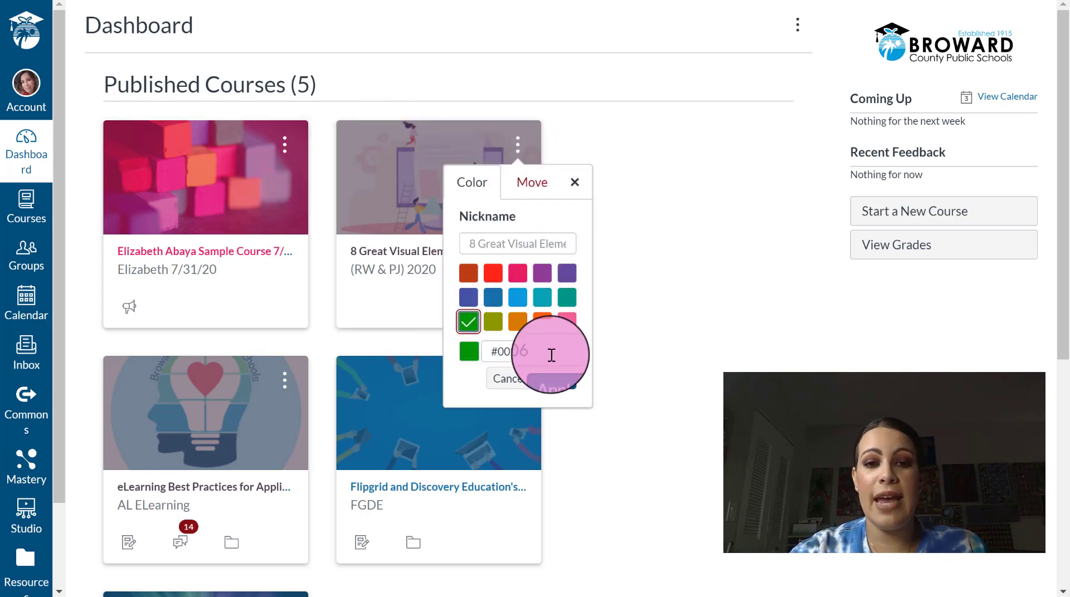
click(564, 380)
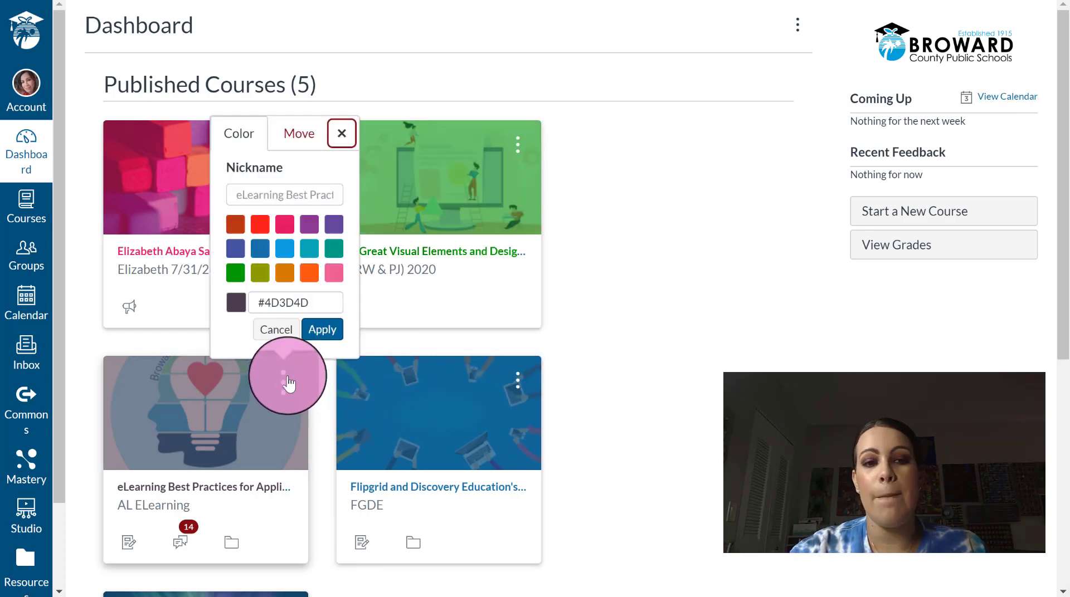
- Colour the eLearning Best Practices card orange and the Flipgrid card blue-violet
click(309, 273)
click(325, 329)
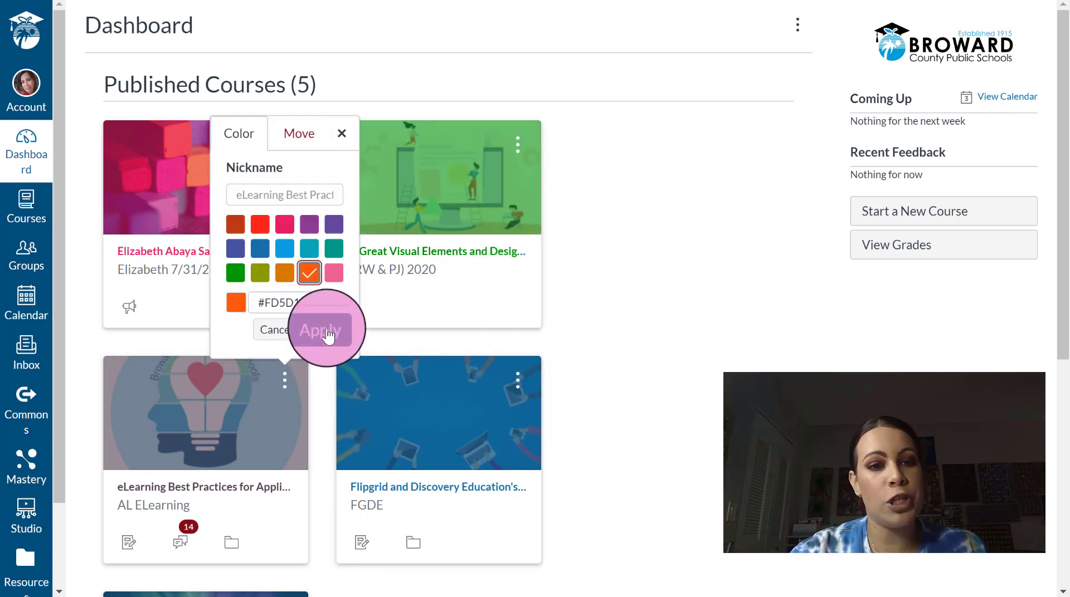
click(517, 381)
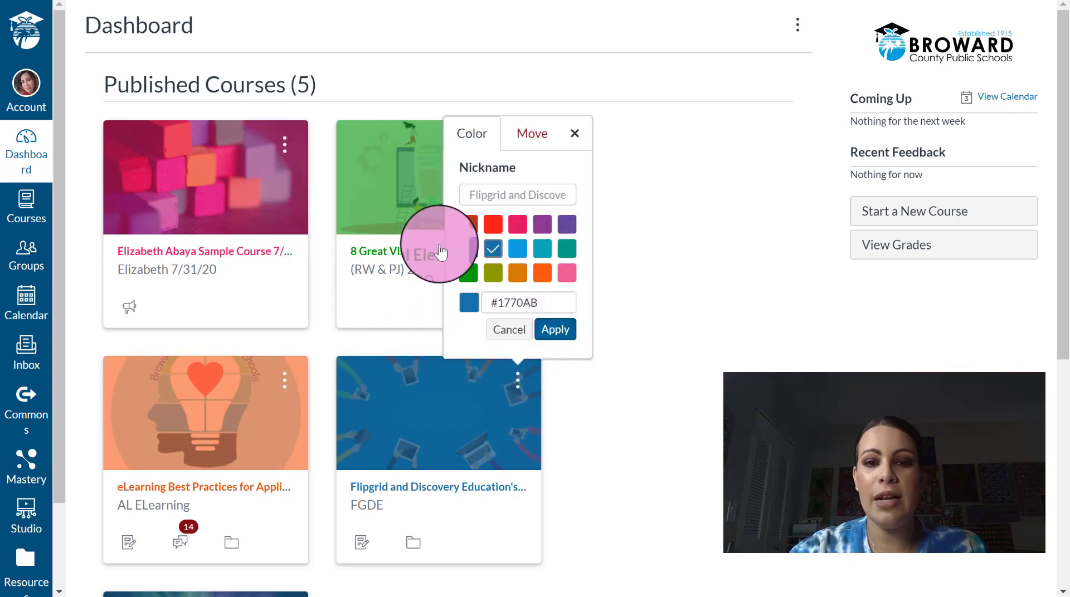
click(468, 249)
click(561, 333)
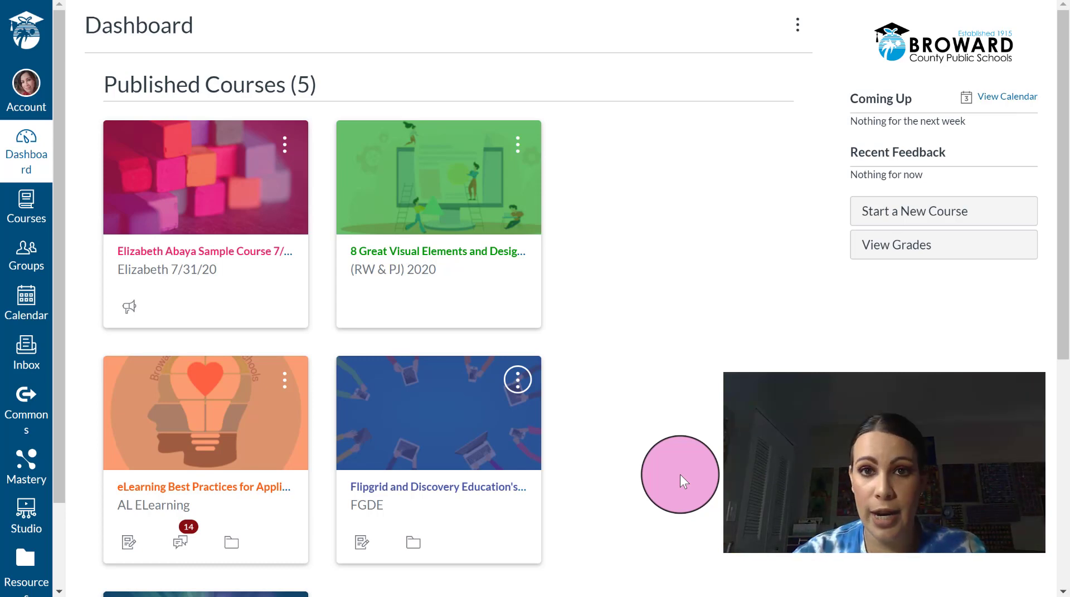
click(1001, 60)
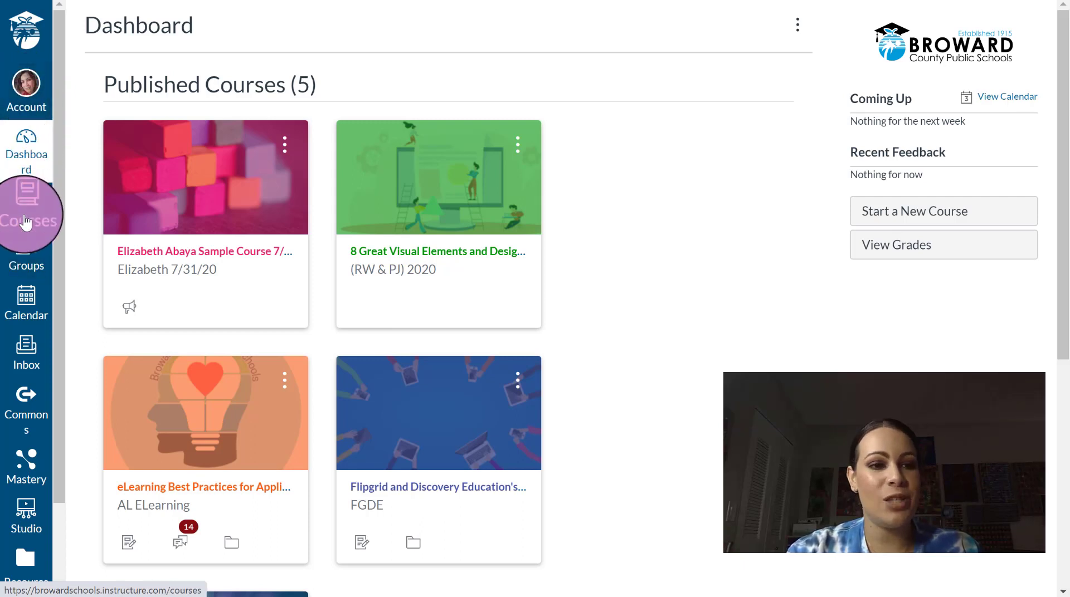
- Open the Calendar and show the sample course's events on it
click(32, 315)
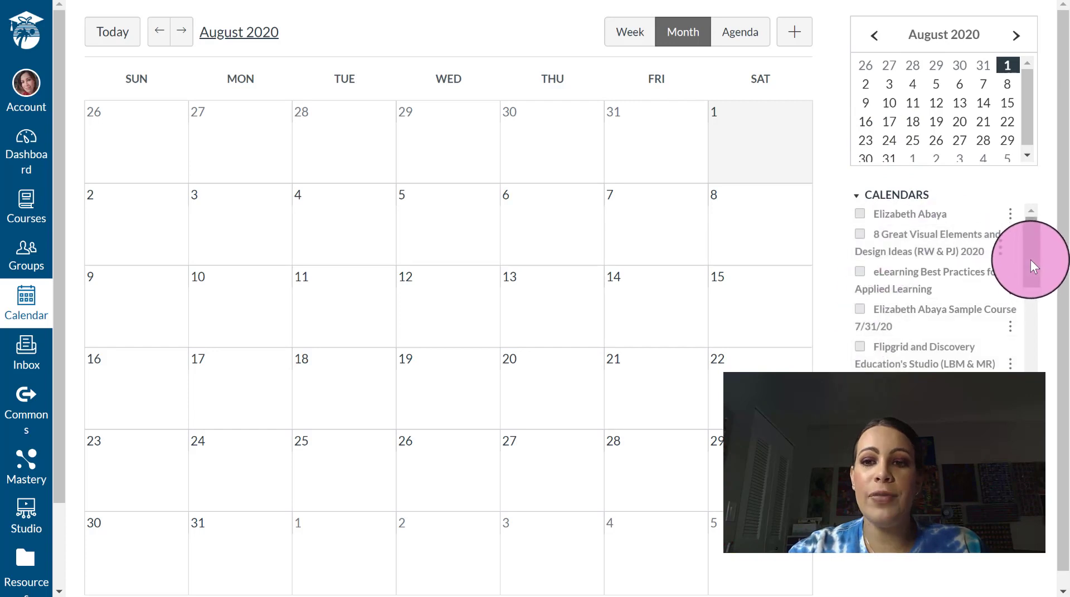
drag(1030, 260, 1034, 243)
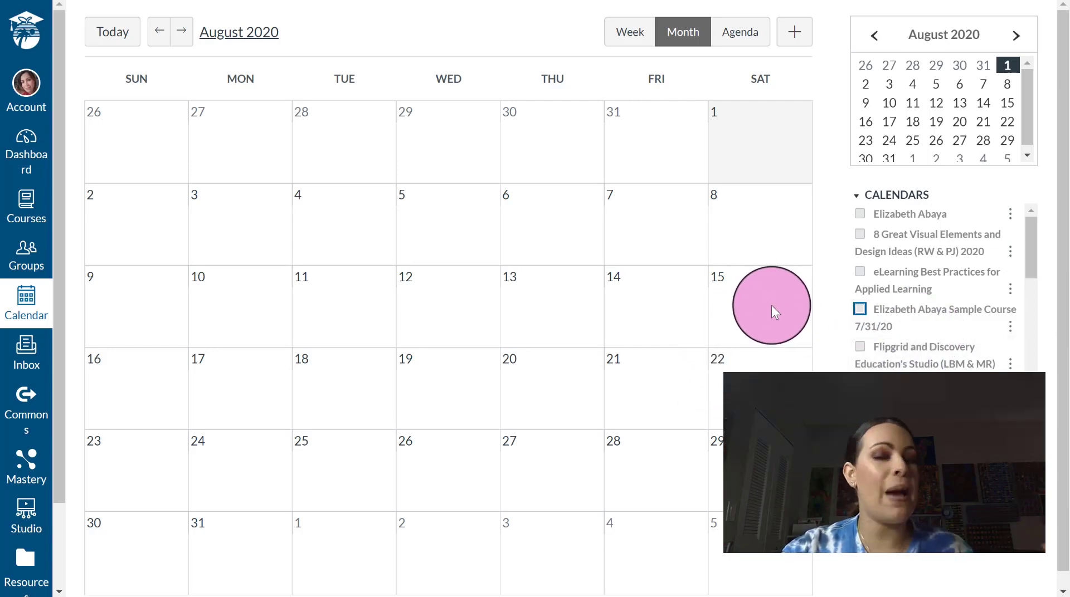
click(860, 310)
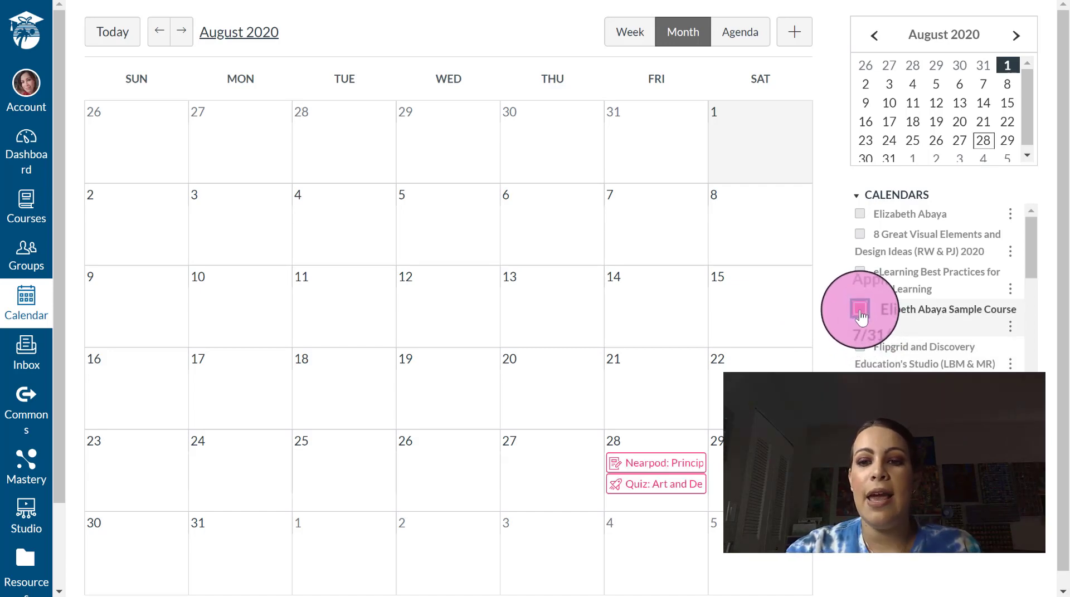
- Add the 8 Great Visual Elements, eLearning Best Practices and Flipgrid calendars, then go back to July 2020
scroll(1050, 301, down, 1)
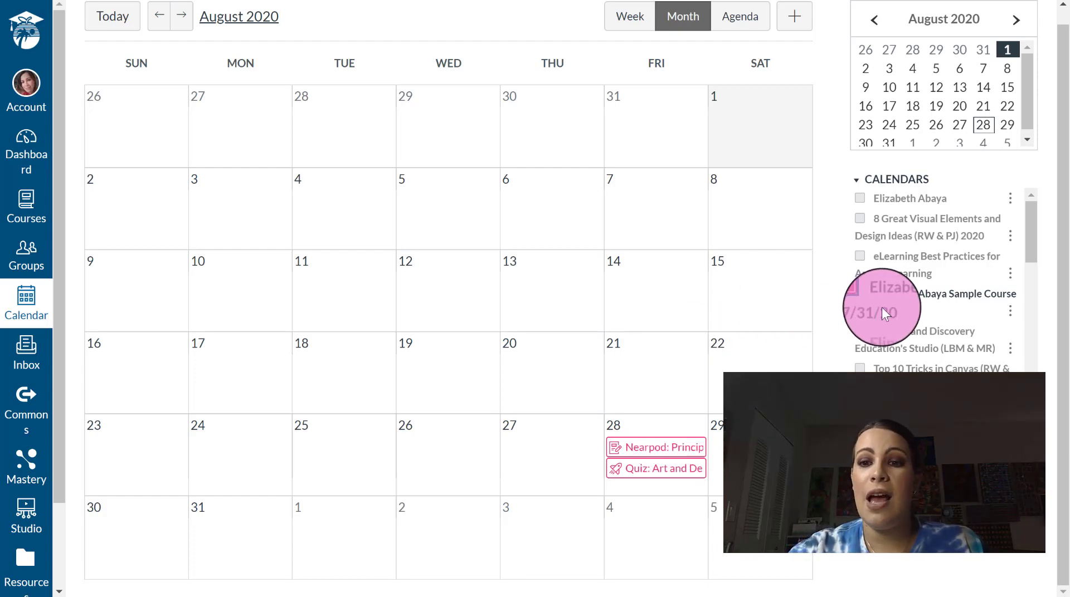
click(860, 218)
click(860, 256)
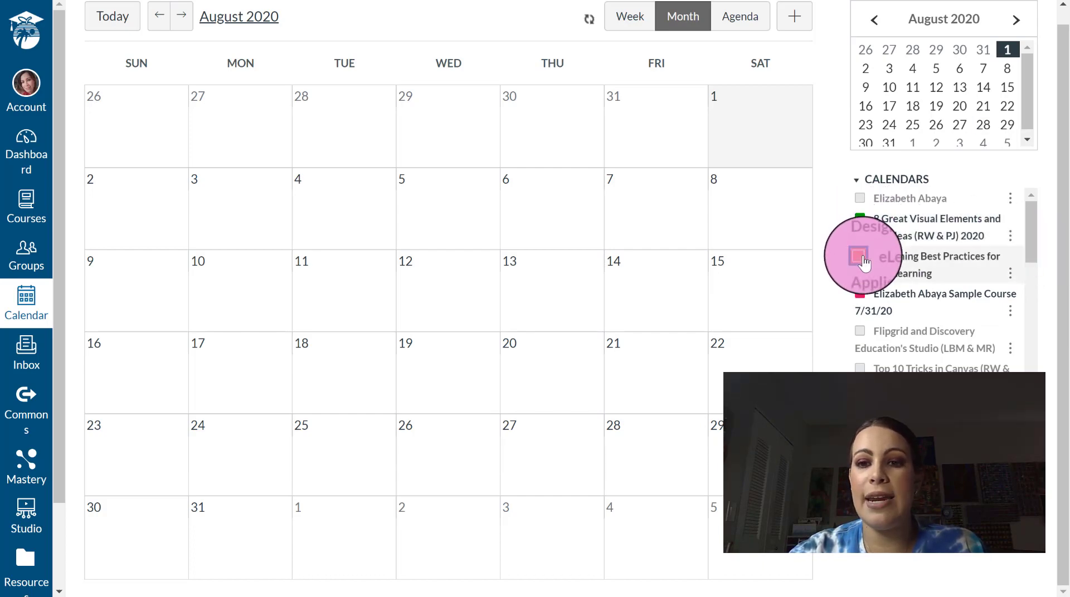
click(859, 332)
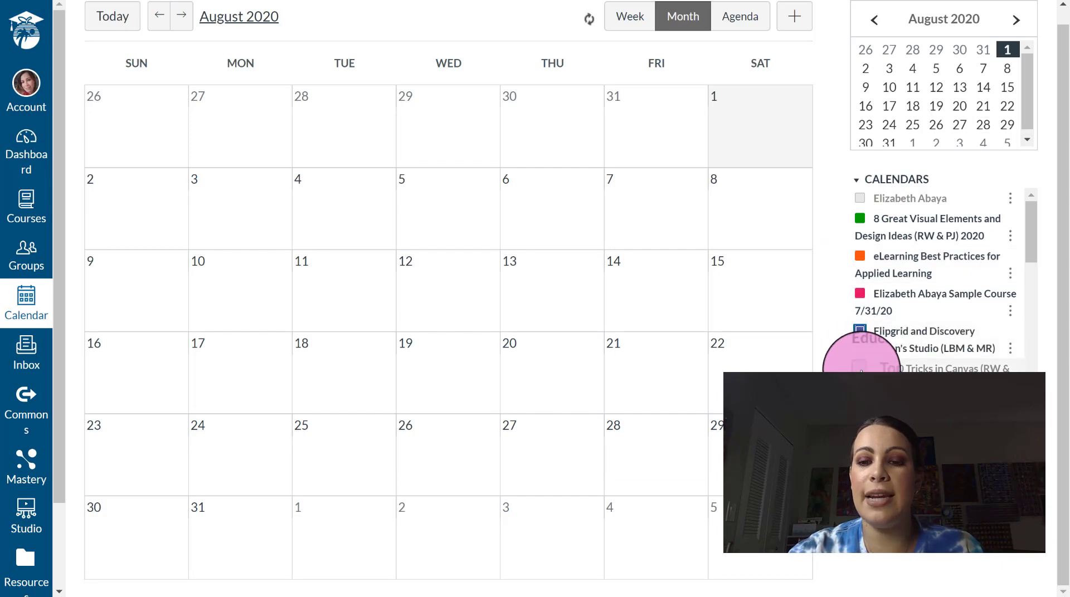
drag(1031, 243, 1034, 227)
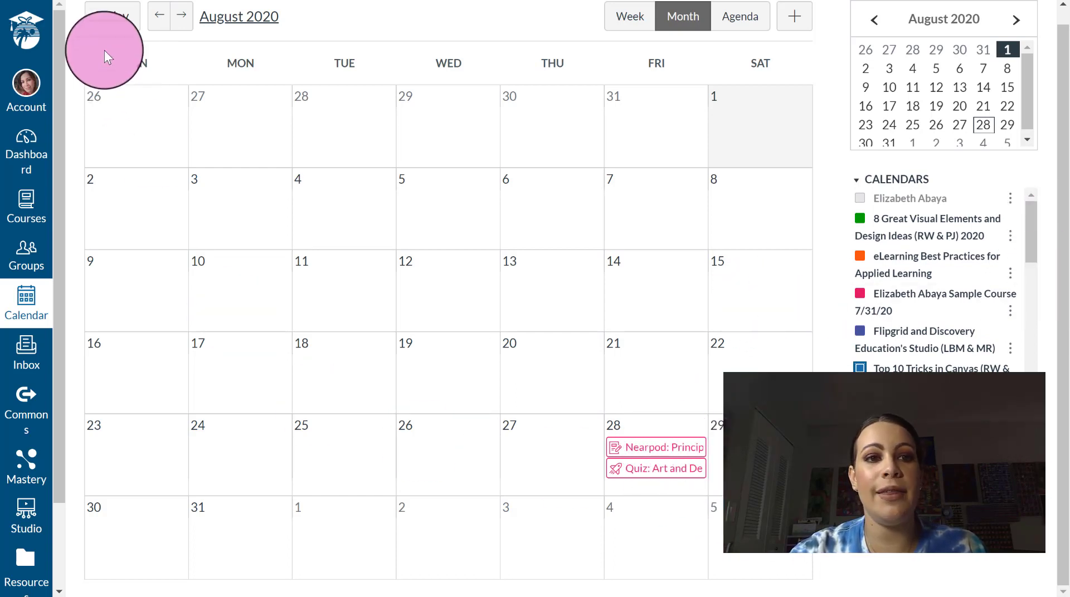
click(161, 31)
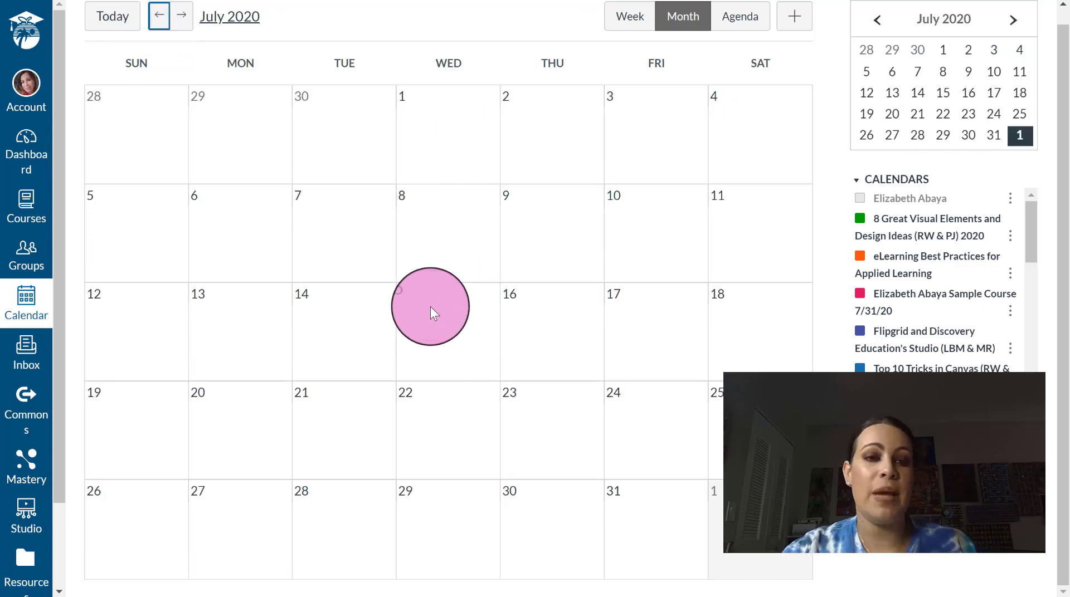
- Page the calendar to August 2020, try Week view, return to Month view, then open the Inbox
click(163, 17)
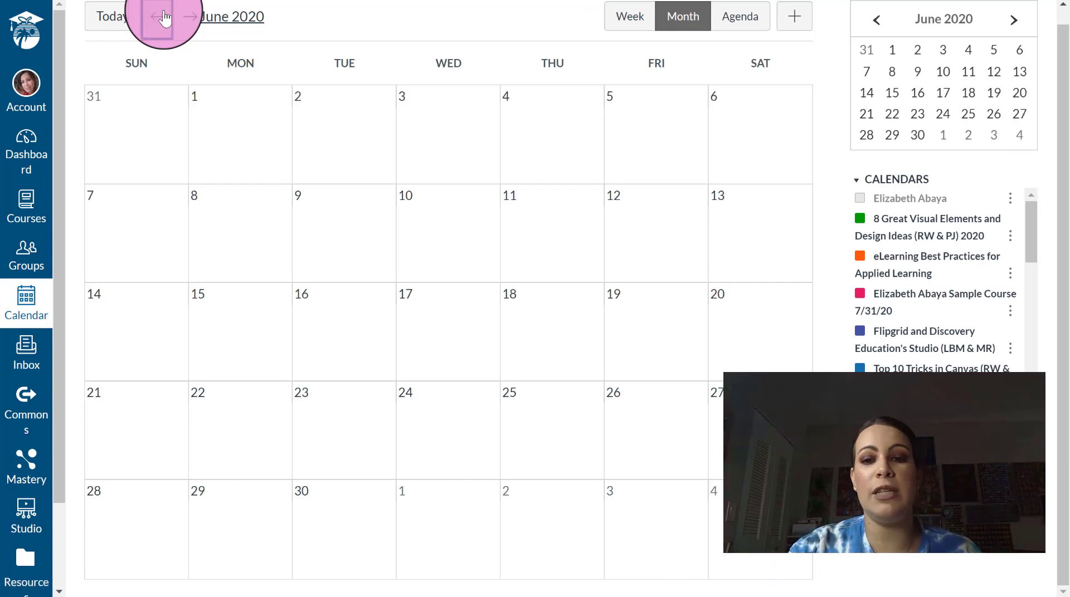
click(190, 23)
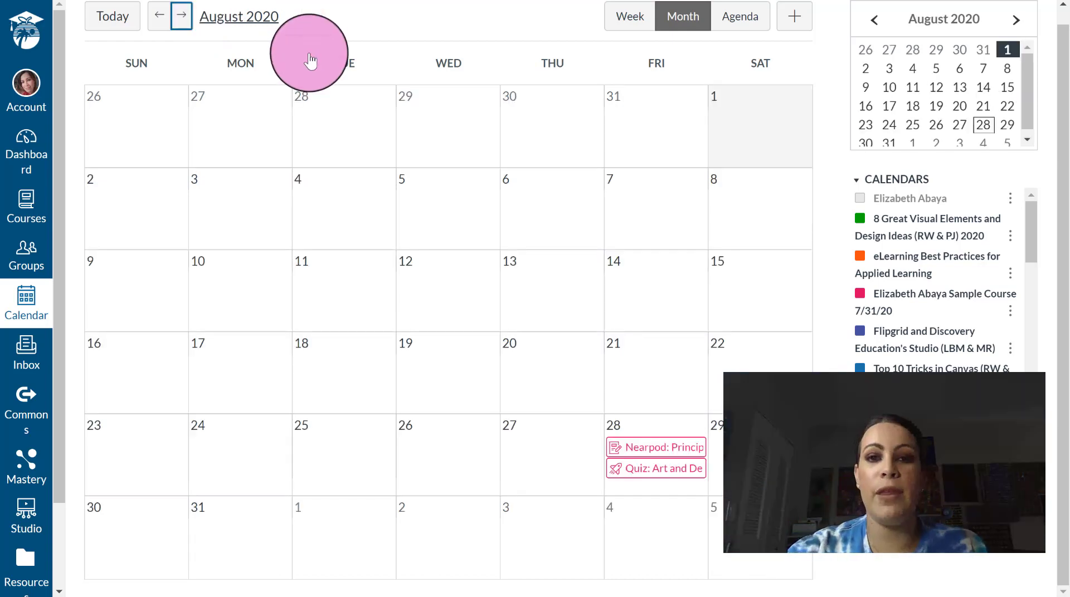
click(623, 20)
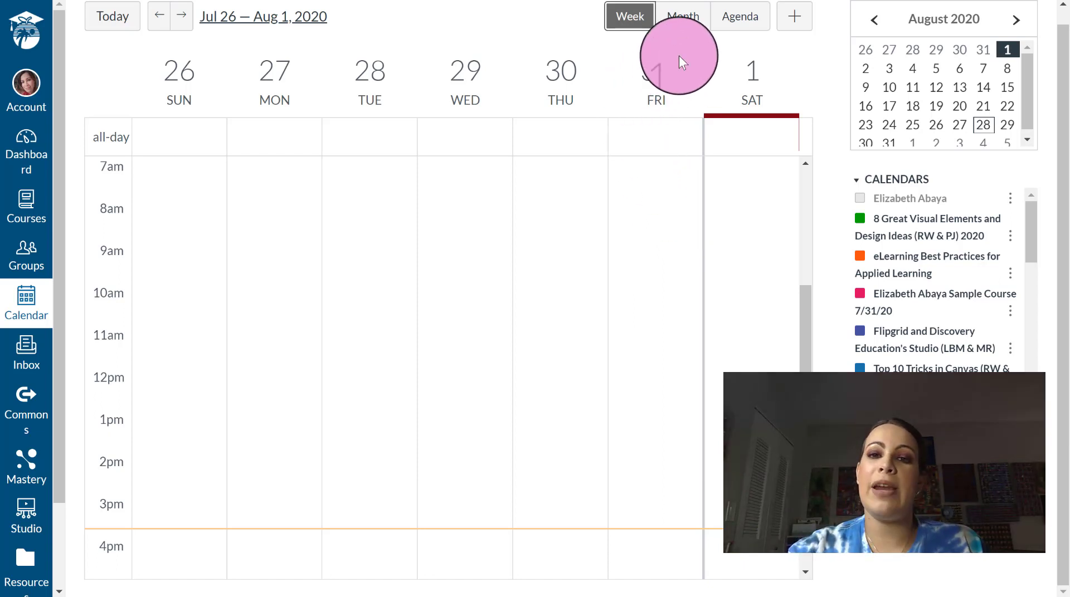
click(691, 16)
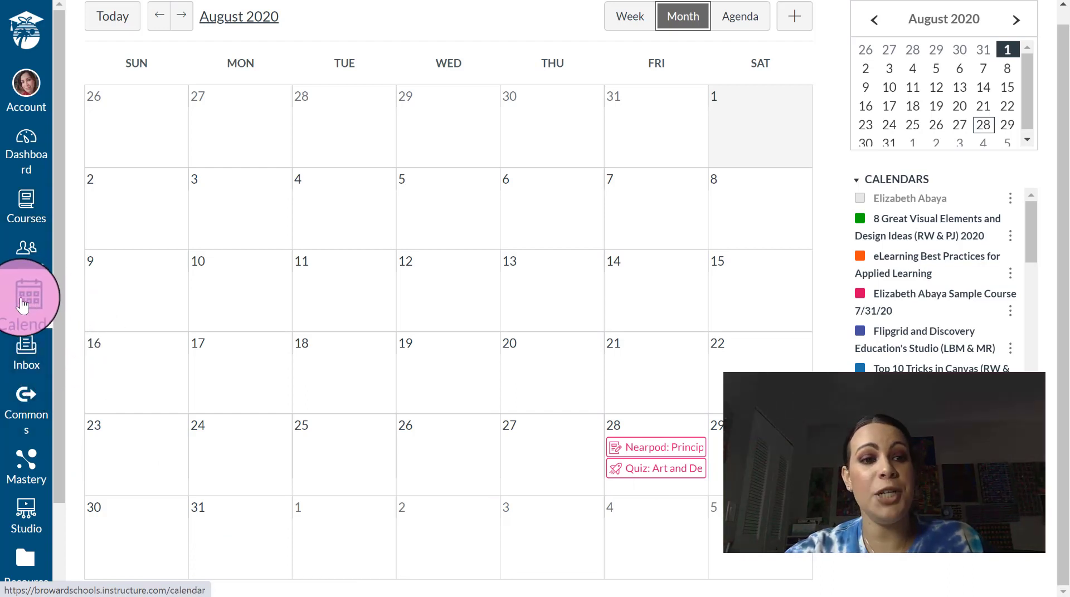
click(23, 369)
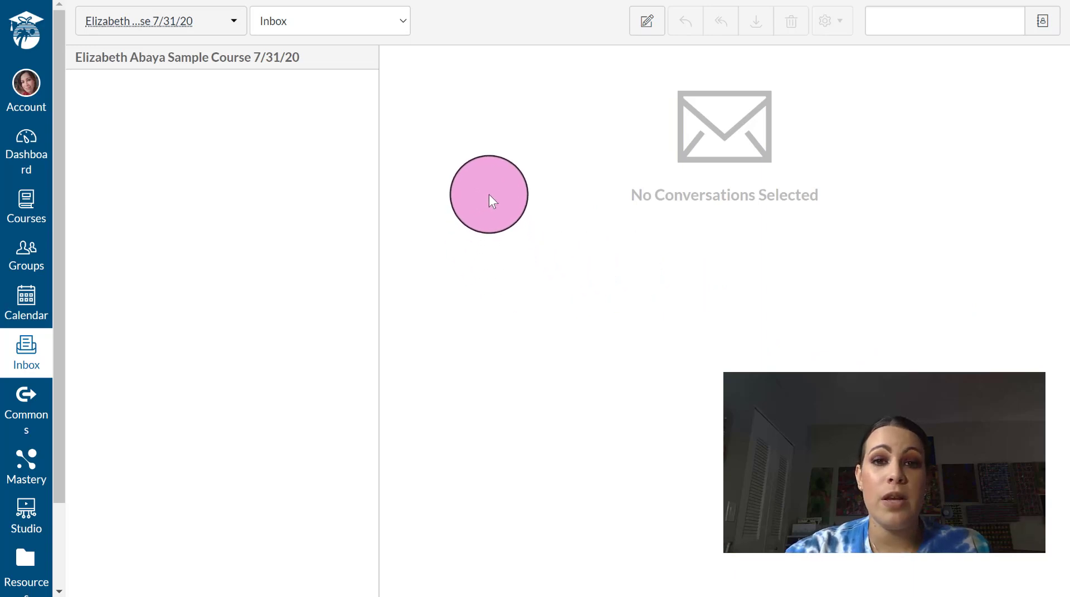
- Open a blank Compose Message form from the Inbox toolbar
click(635, 11)
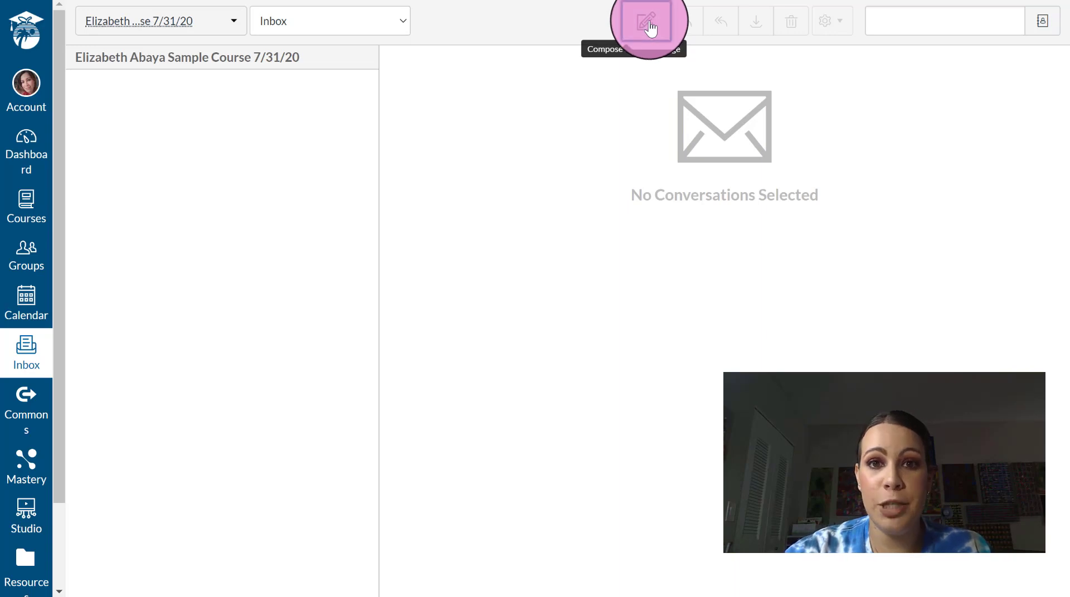
click(649, 27)
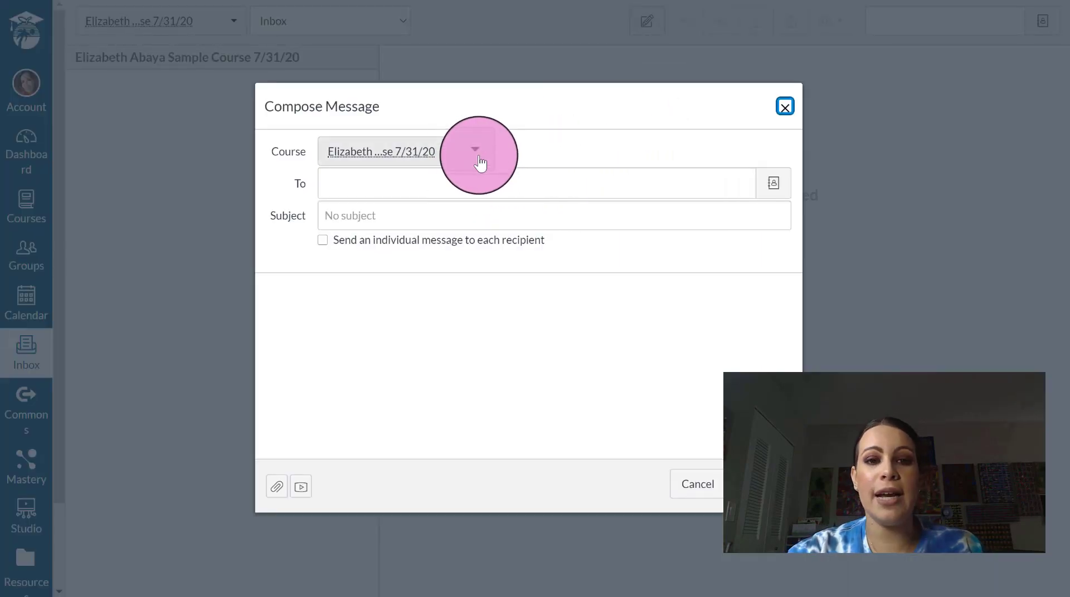
- Keep the current course and add the suggested course member as the message recipient
click(478, 158)
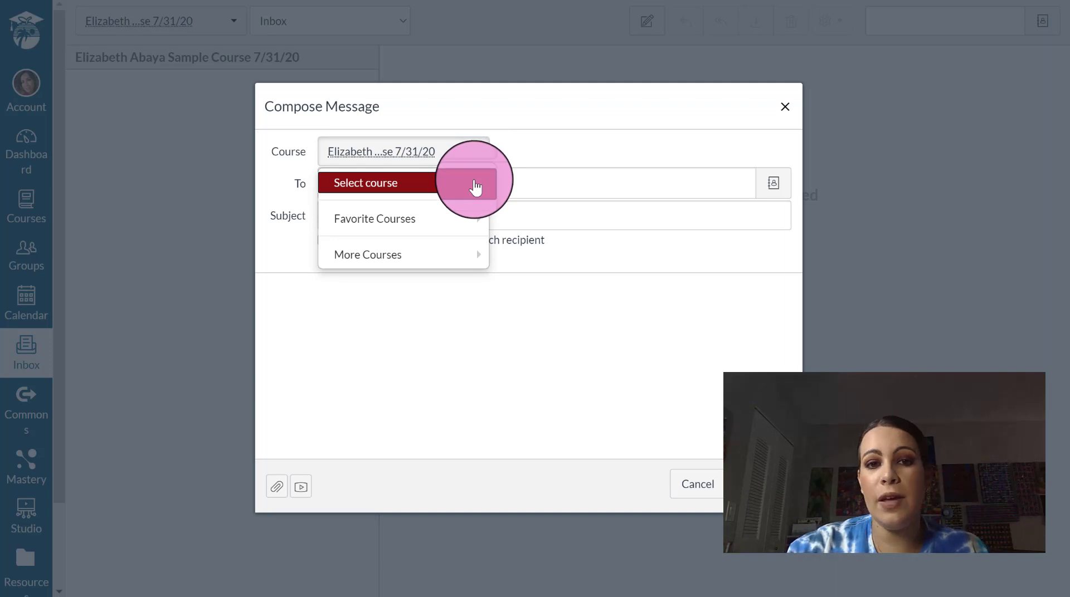
click(597, 144)
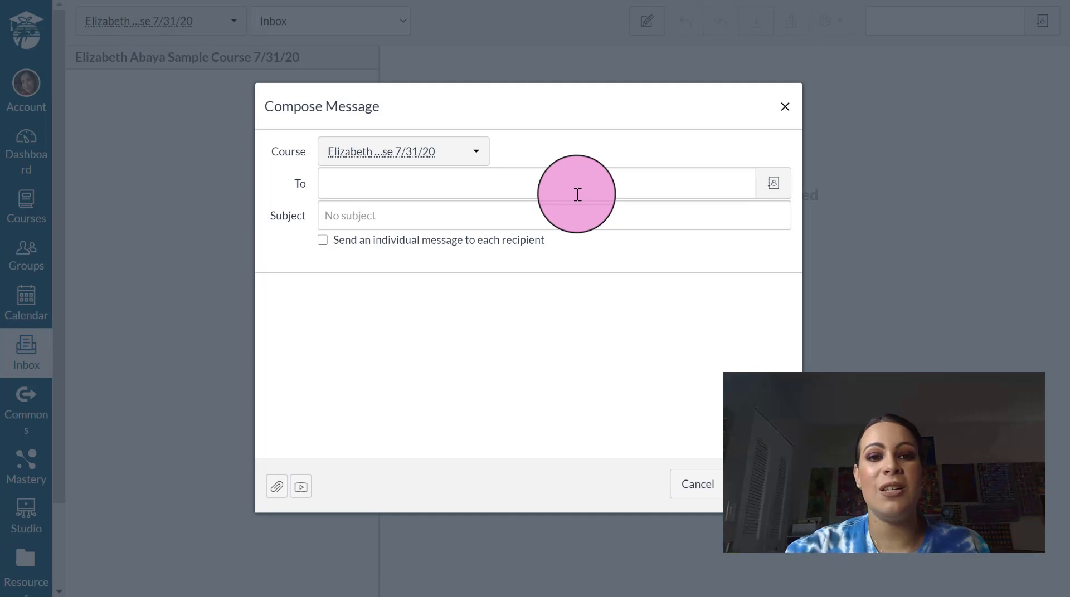
click(578, 194)
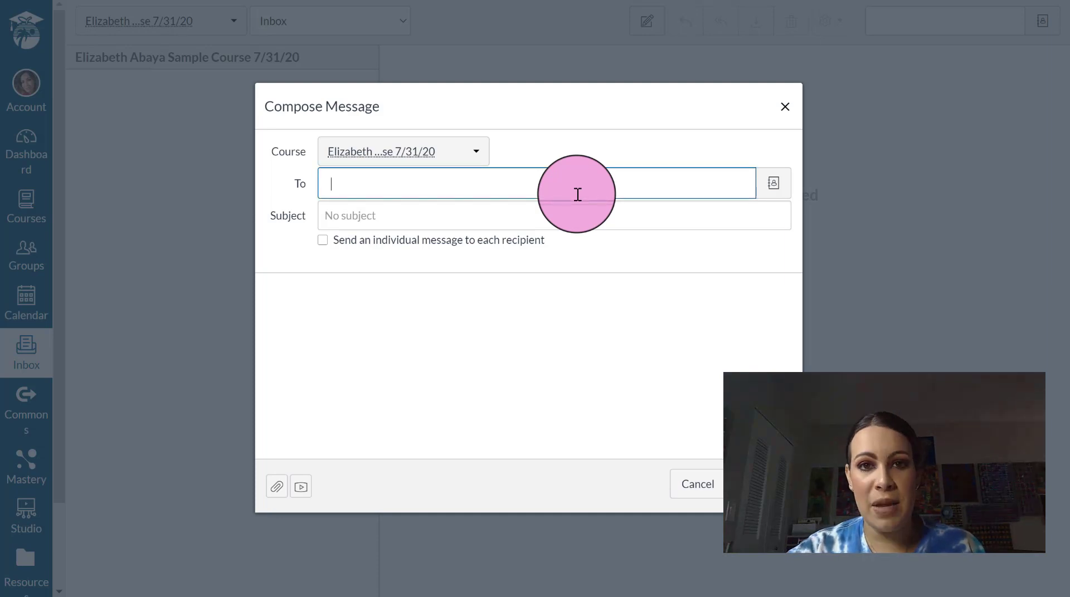
text(elizabet)
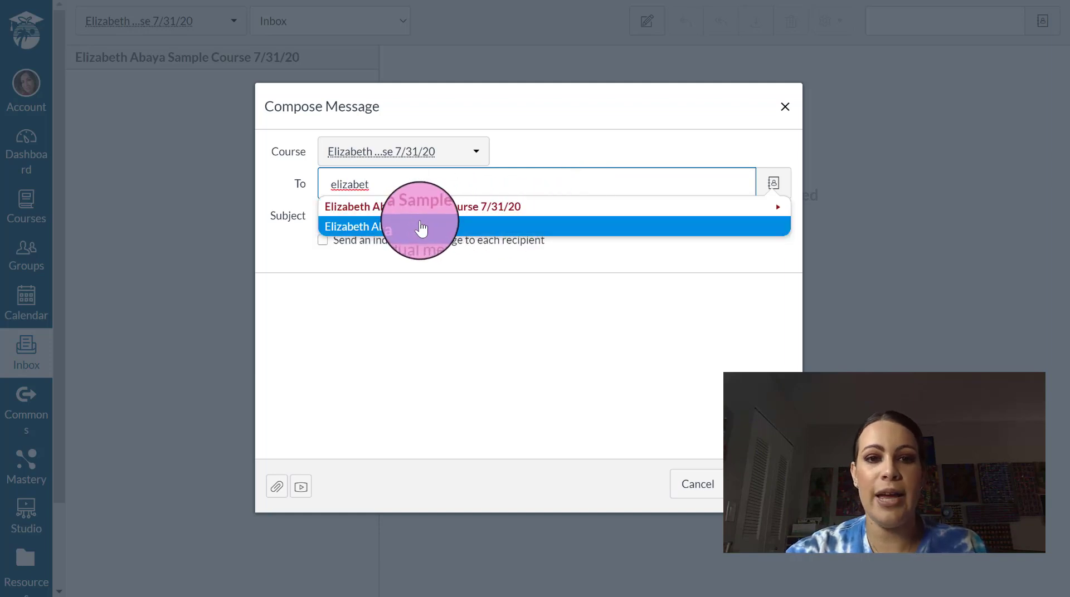
click(421, 228)
- Enter subject 'I can't make it to Teams meeting' and body 'Im feeling sick....', then send
click(421, 221)
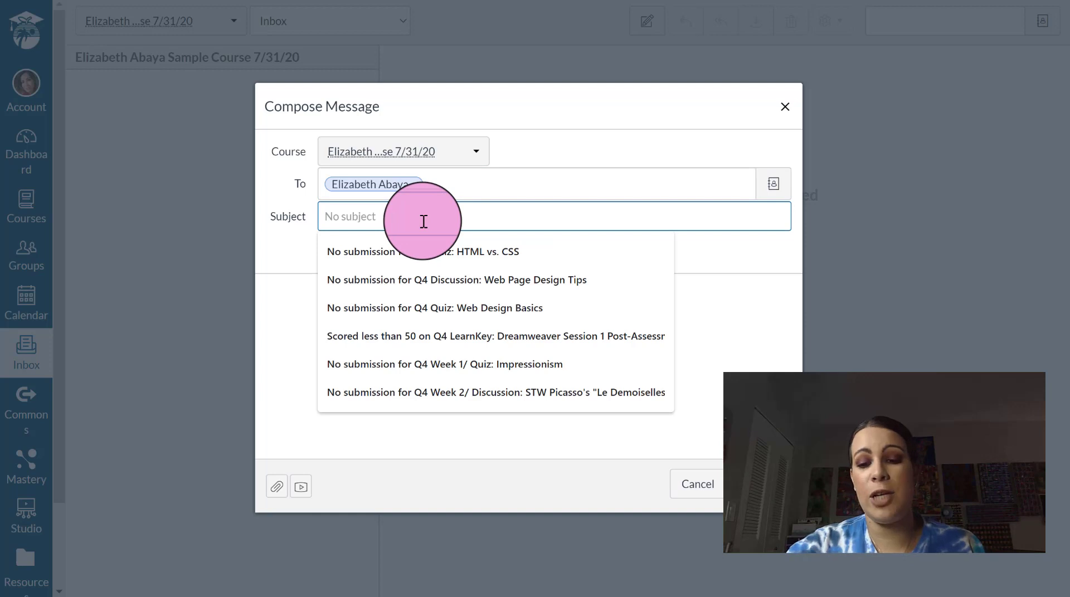
text(I can't )
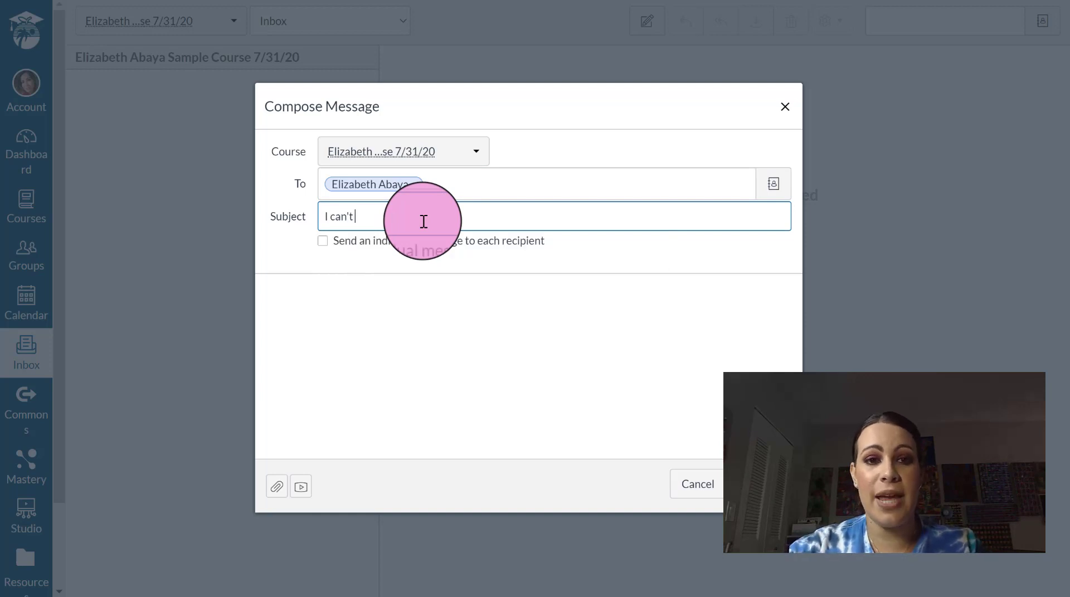
text(make it)
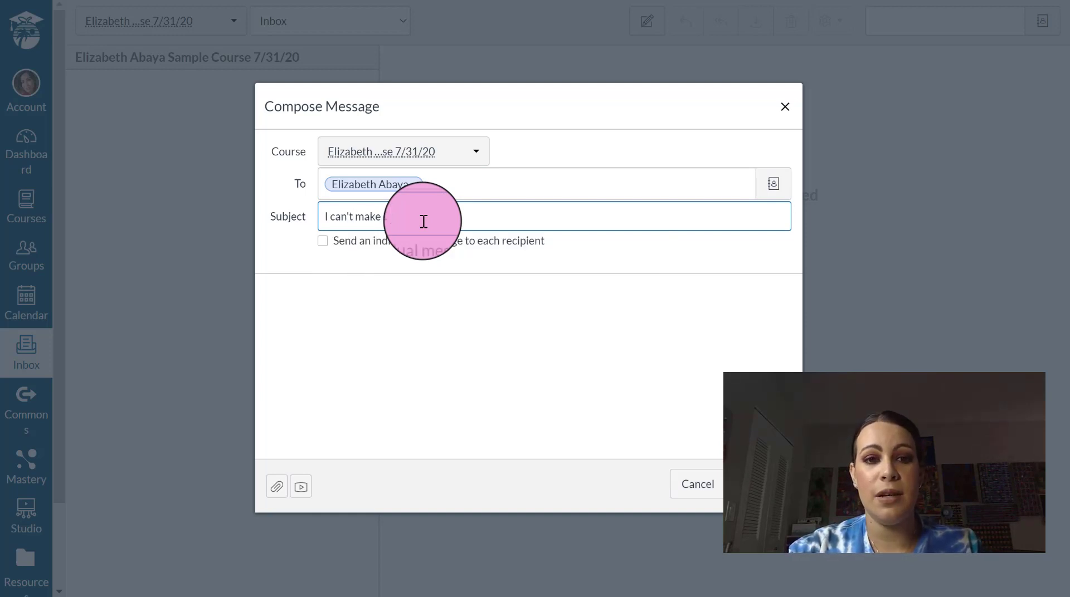
text( to Tea)
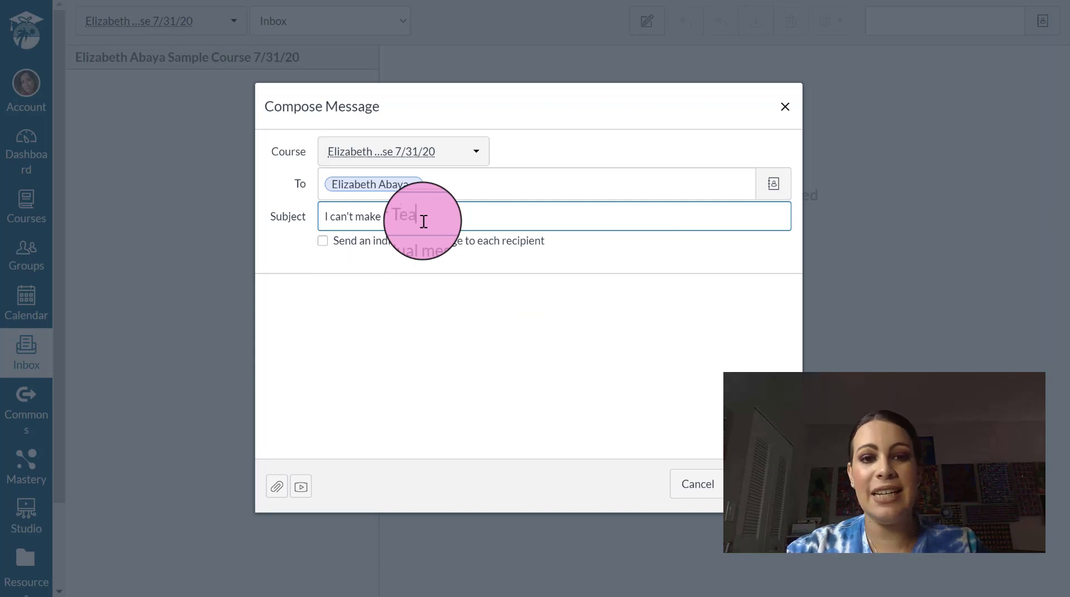
text(ms meetin)
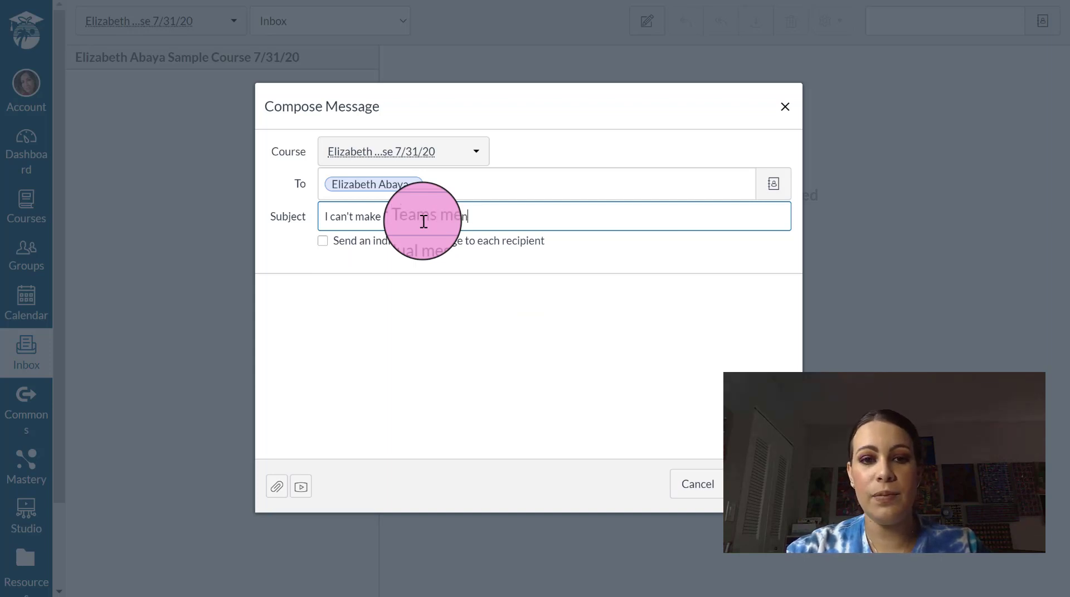
text(g)
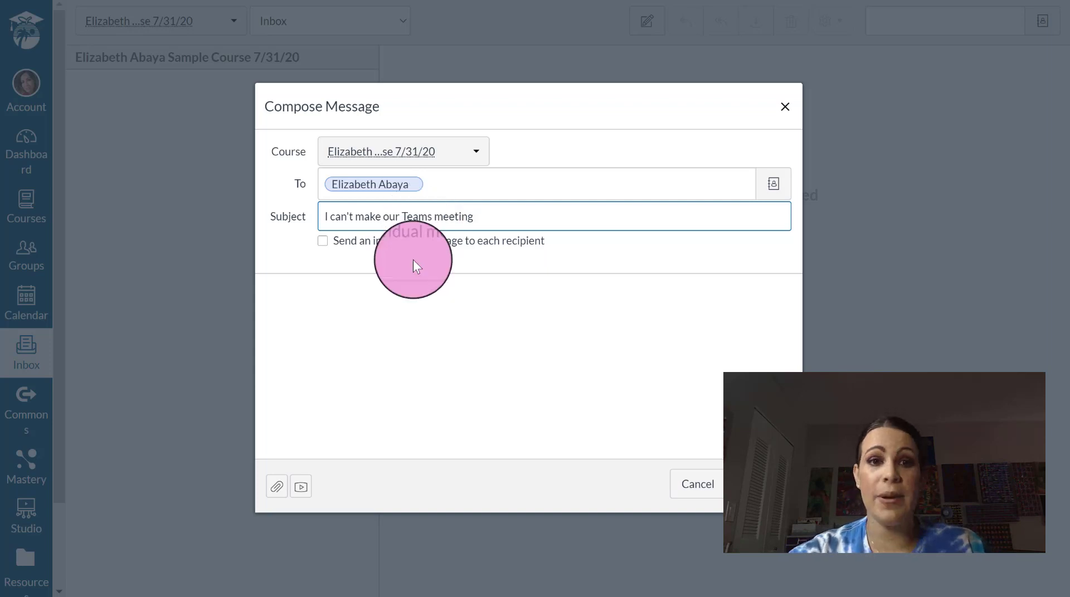
click(408, 332)
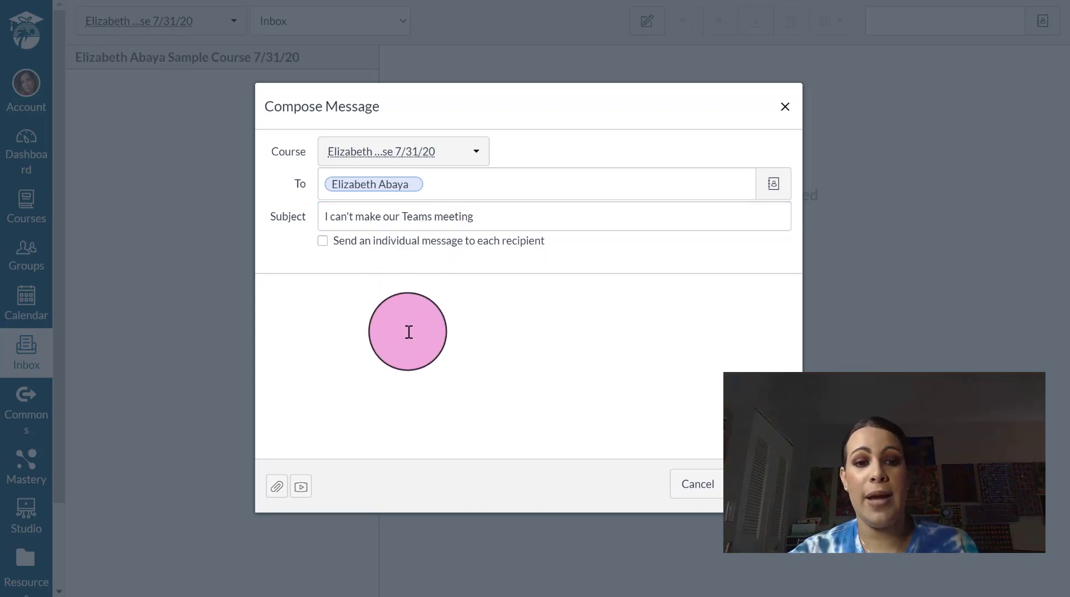
text(I)
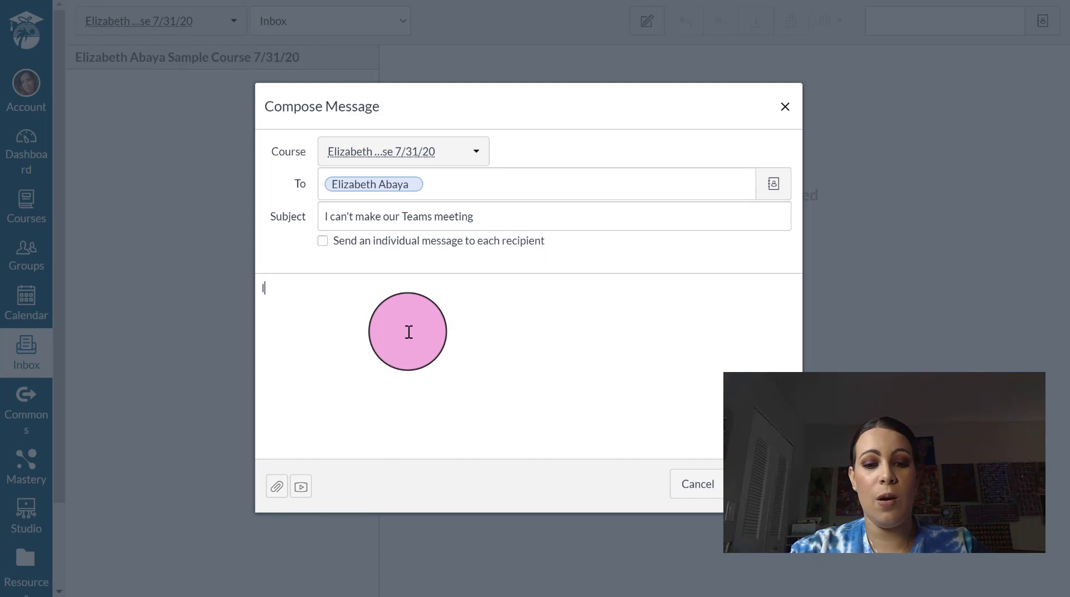
text(m feel)
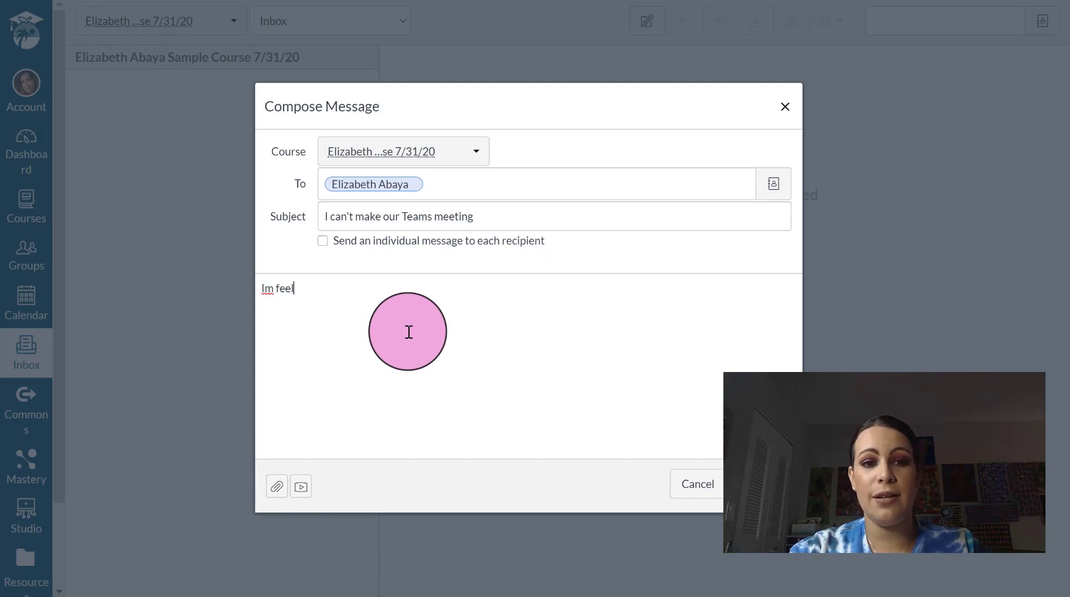
text(ing sick....)
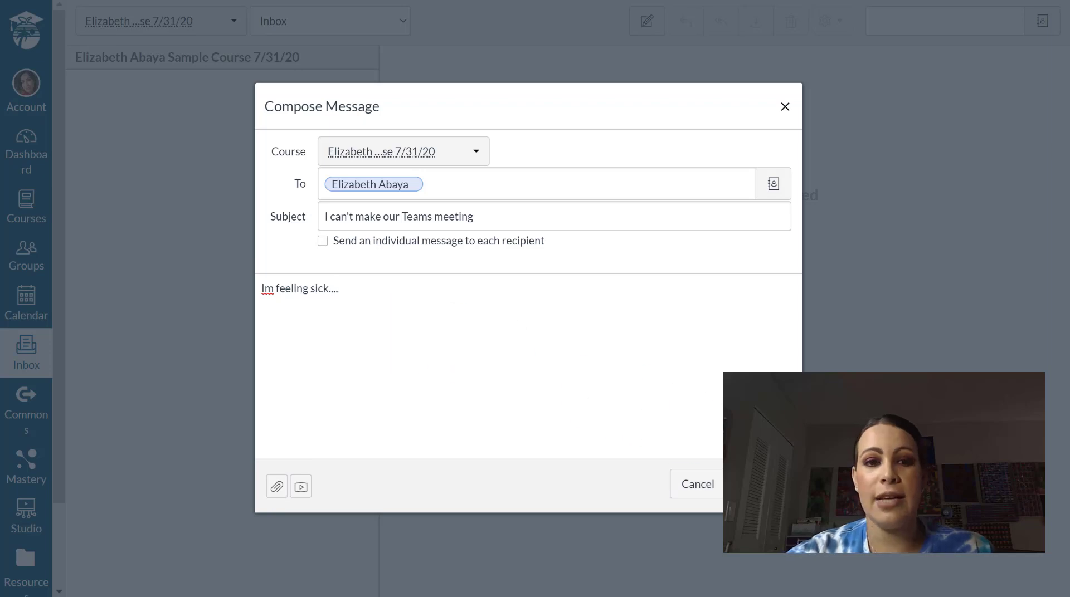
click(749, 484)
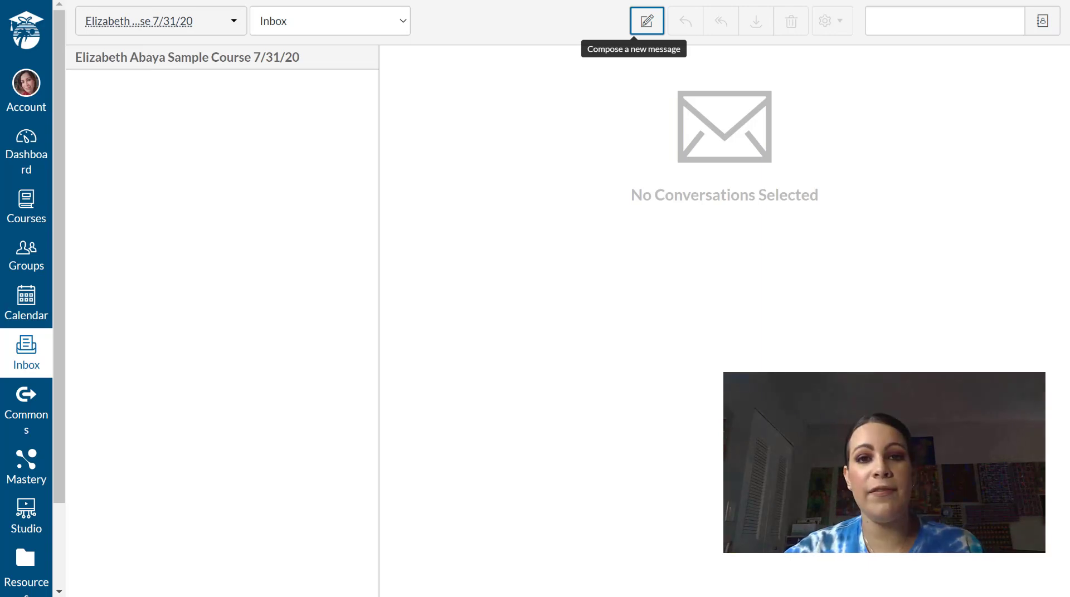
- Go to the Dashboard and briefly open and close the account panel
click(25, 160)
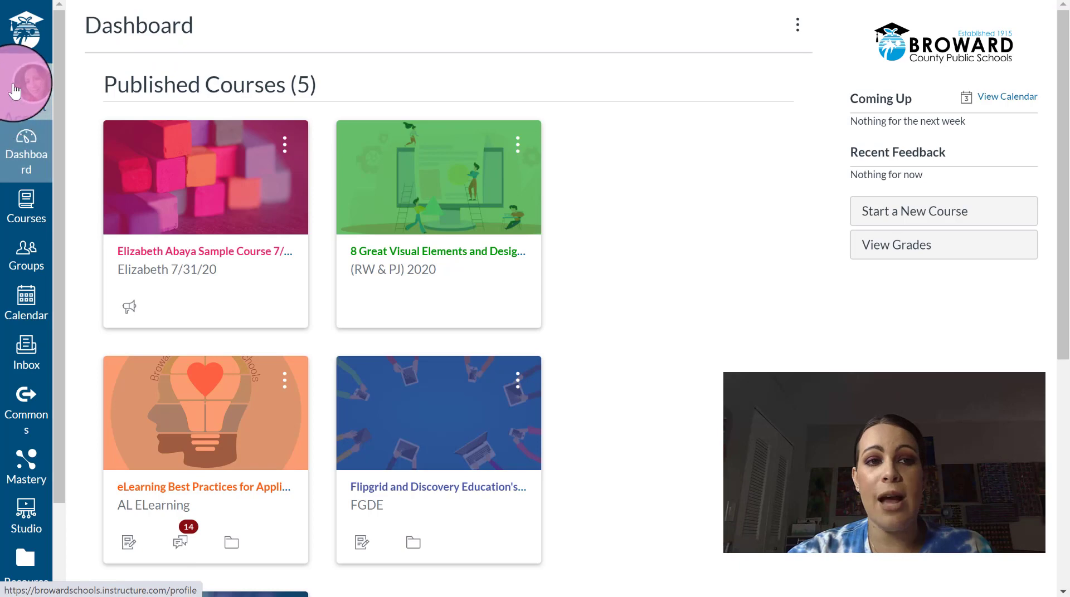
click(16, 92)
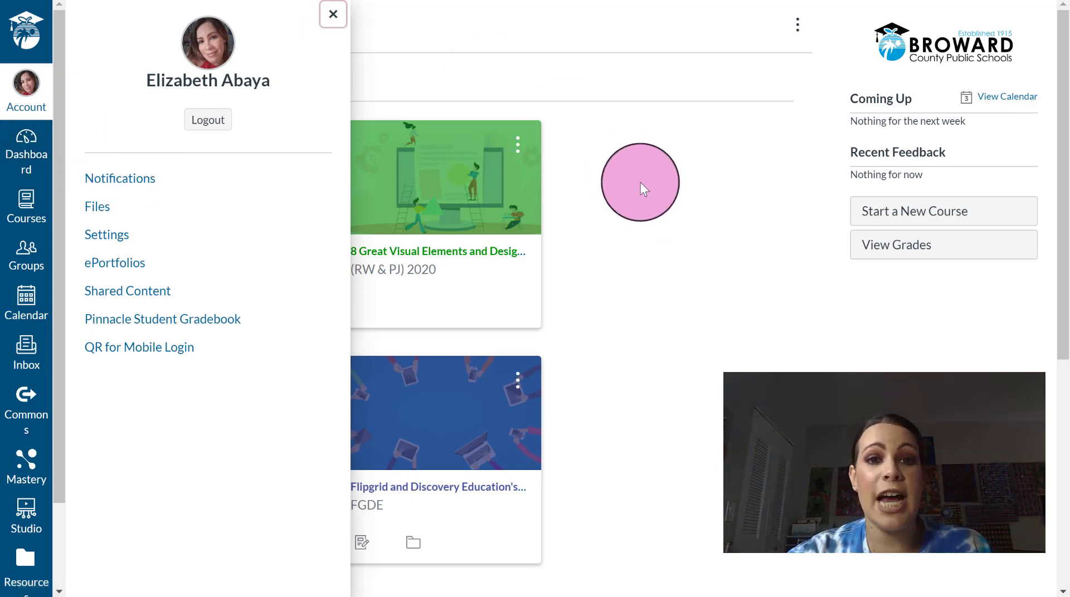
click(540, 21)
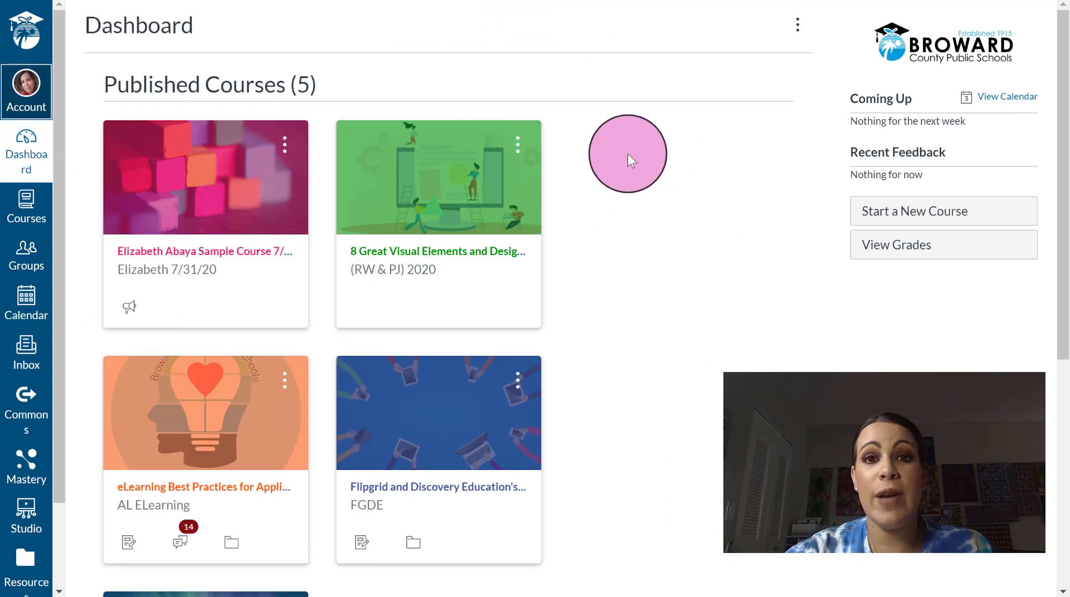
- Check the Dashboard's view options, dismiss them, and open the Calendar
click(797, 25)
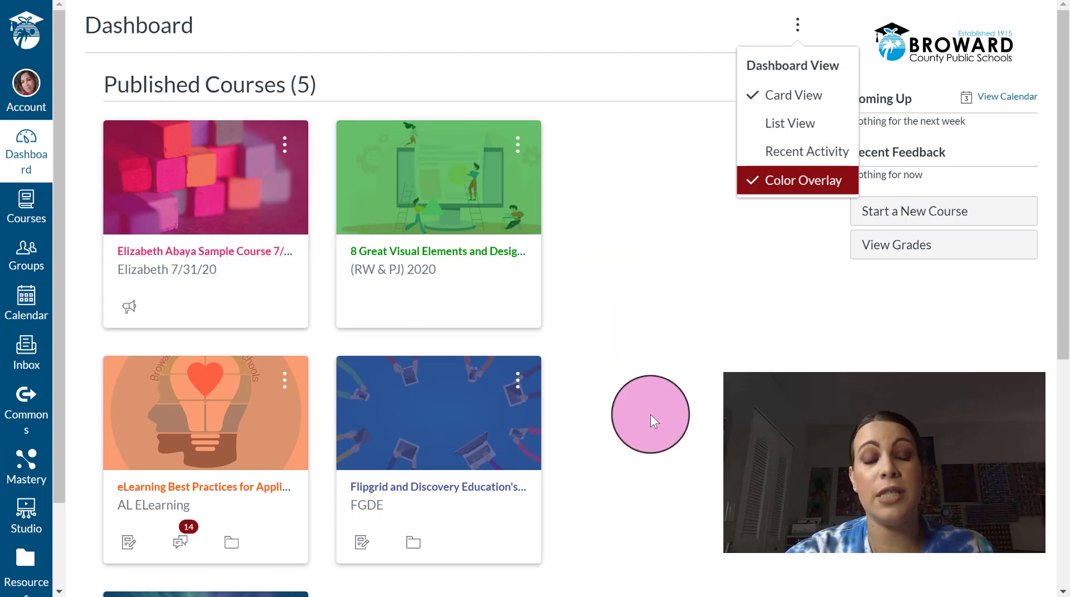
key(Escape)
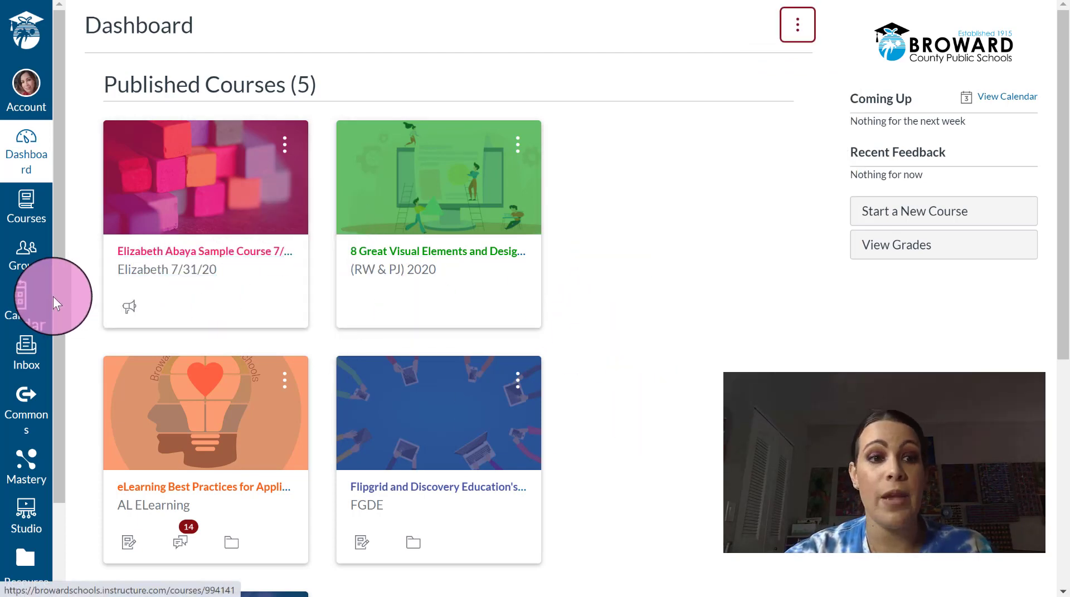
click(25, 301)
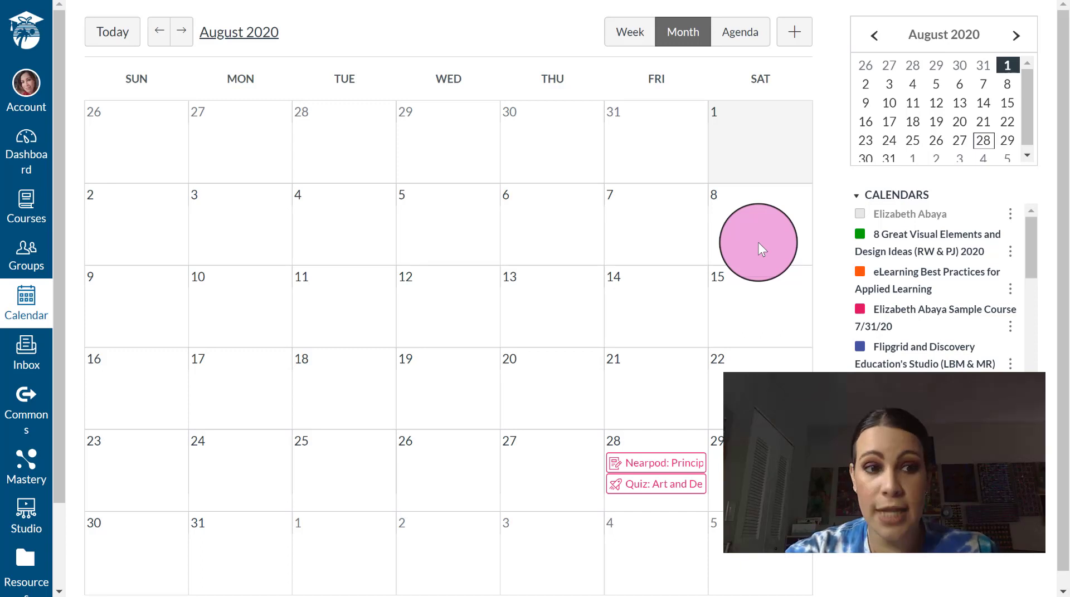
- Switch from the August 2020 calendar back to the Inbox
click(32, 357)
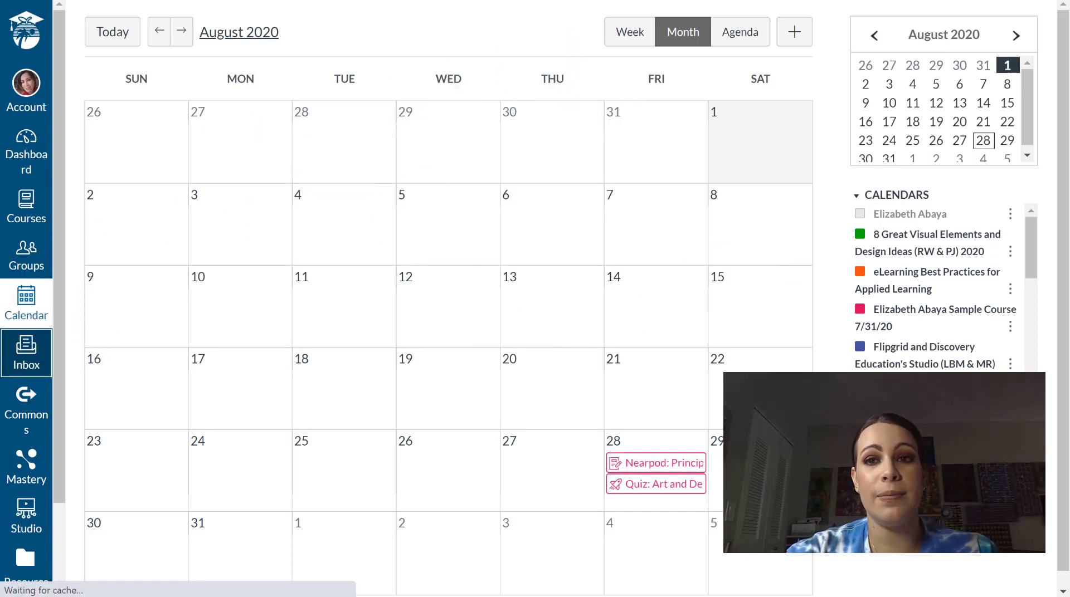